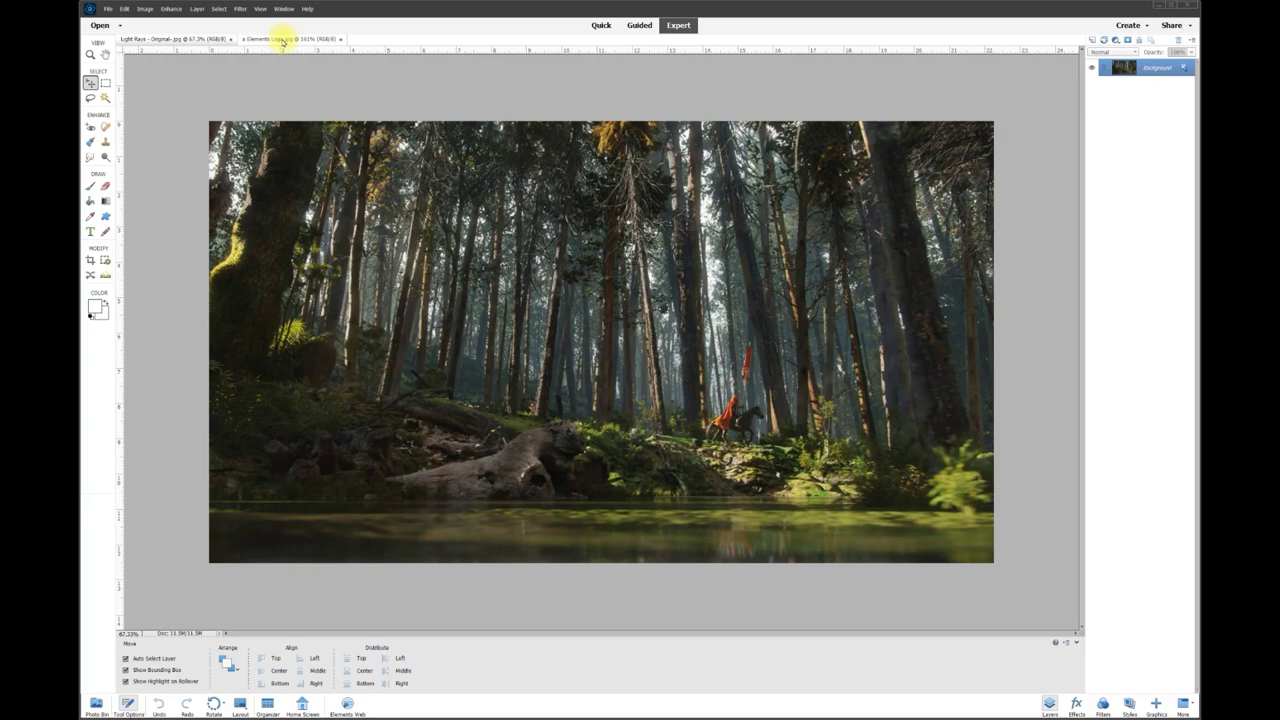
Duplicate the forest photo's Background layer and select the new Background copy layer
click(283, 40)
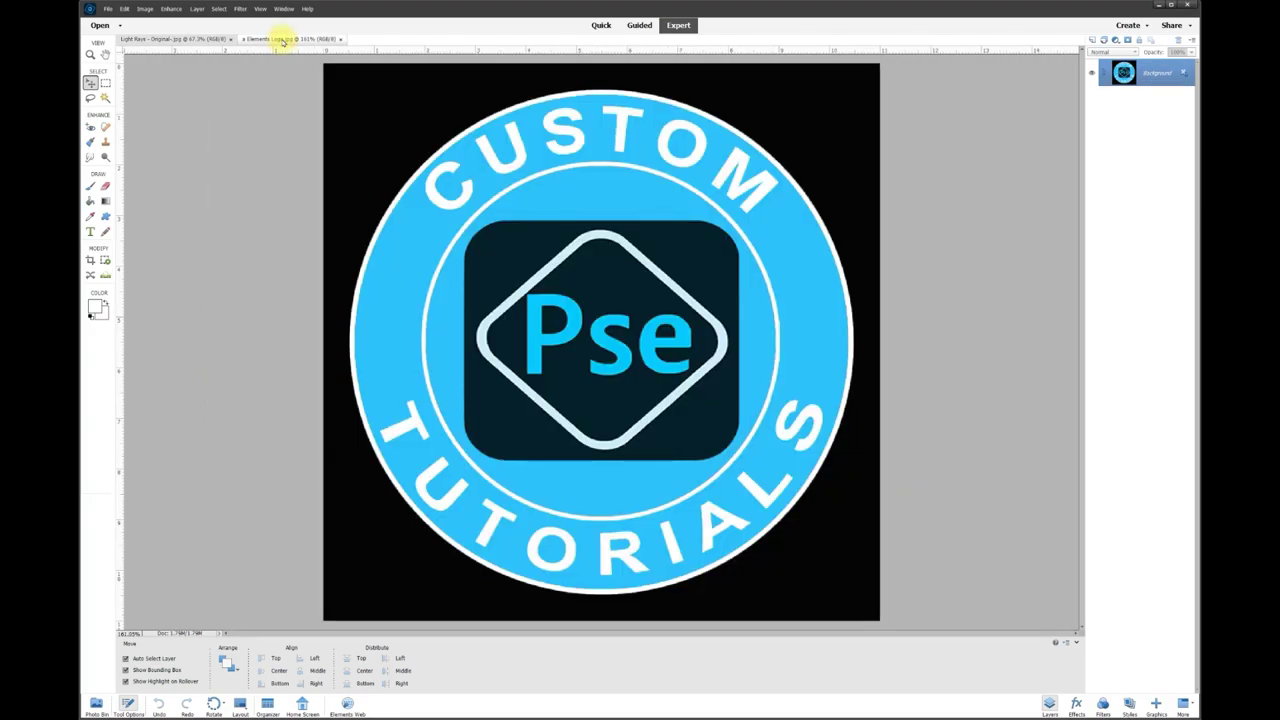
click(195, 41)
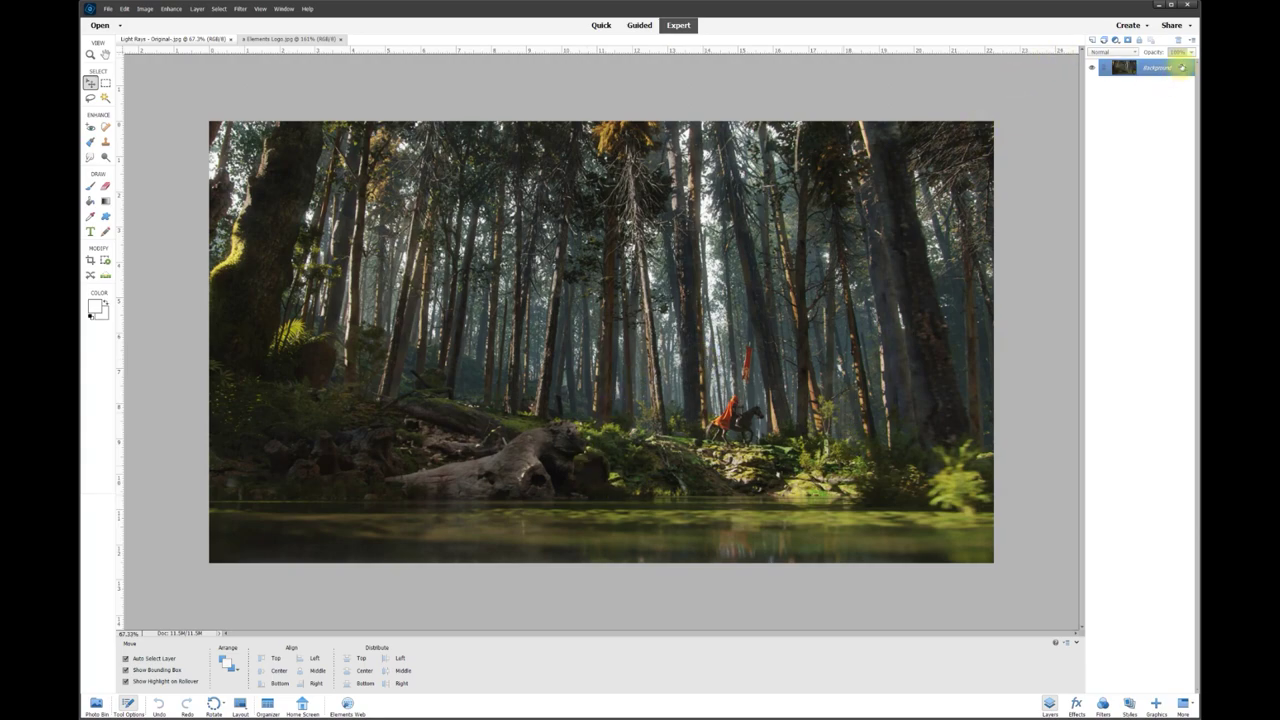
right_click(1149, 70)
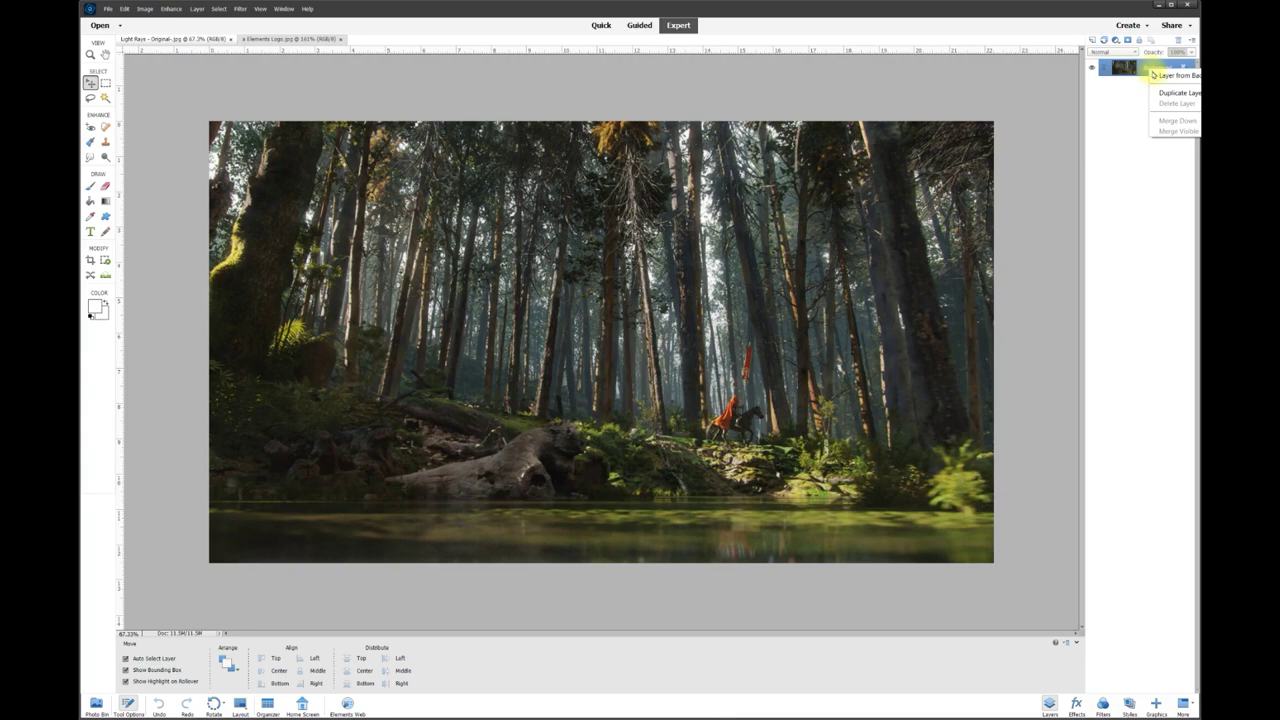
click(1172, 92)
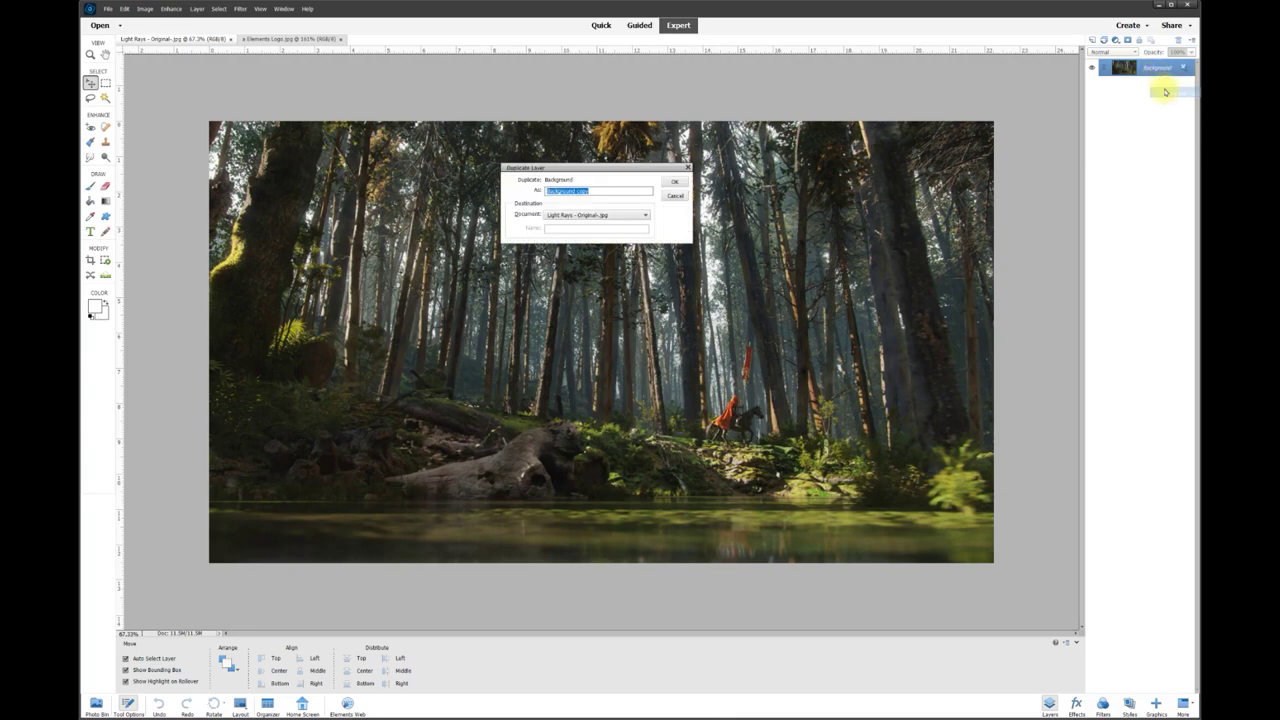
click(686, 181)
click(1160, 85)
click(1093, 87)
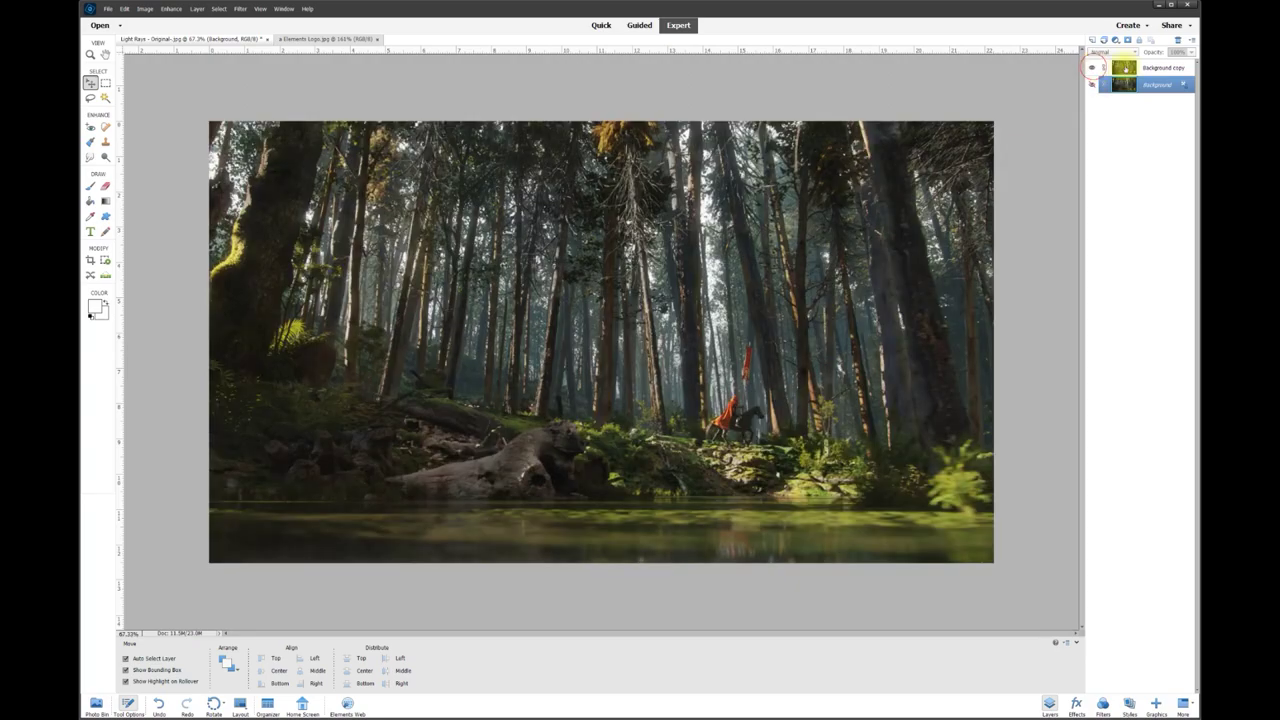
click(1143, 67)
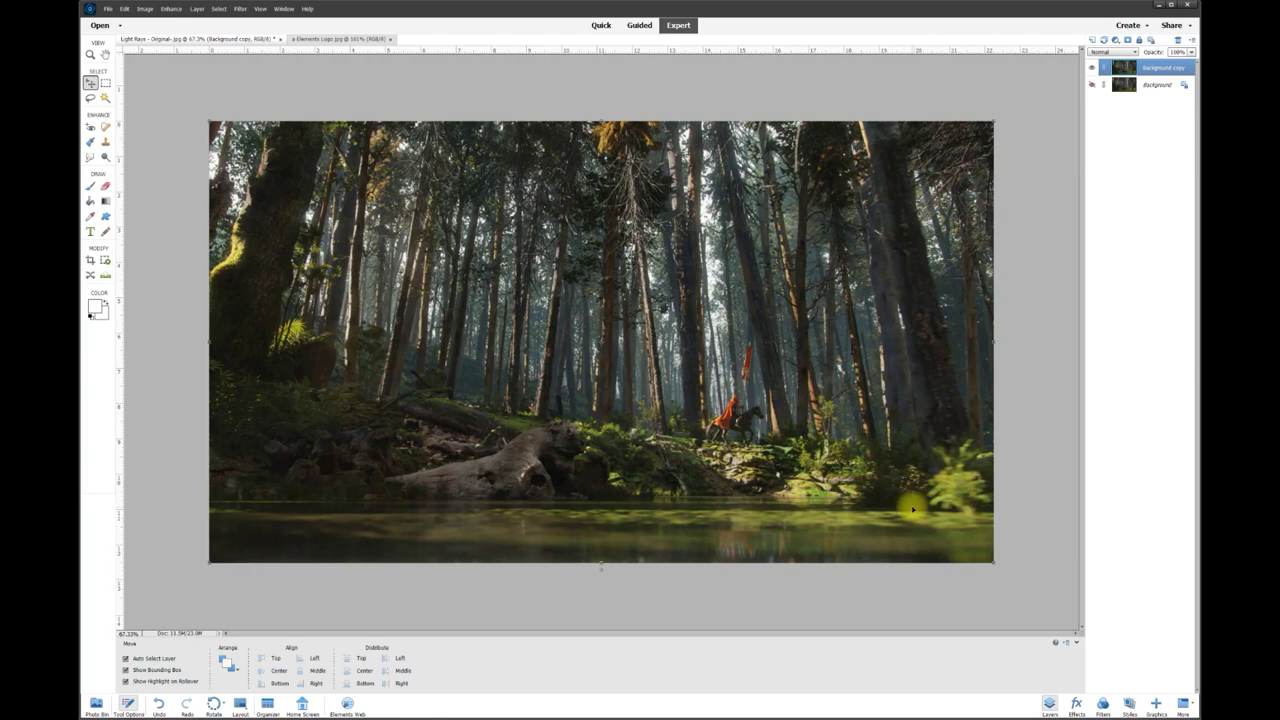
scroll(910, 505, up, 1)
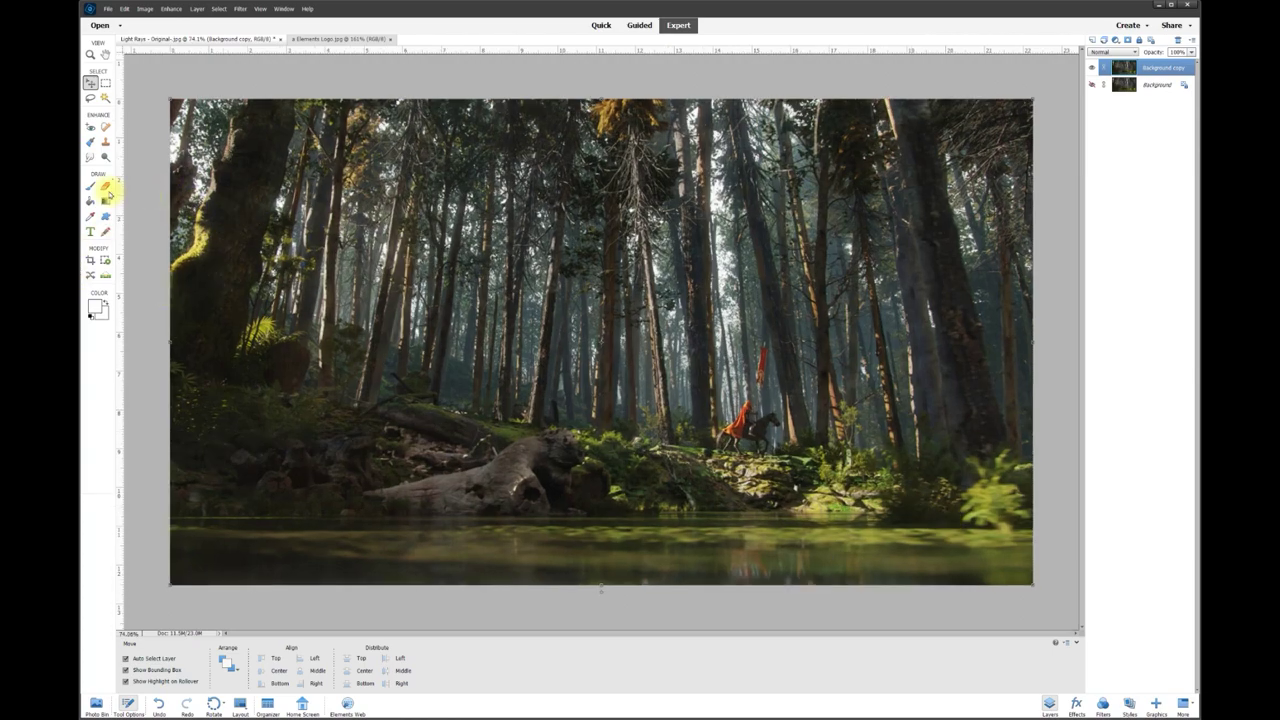
Choose the Eraser with a soft 100 px brush at 100% opacity
click(105, 186)
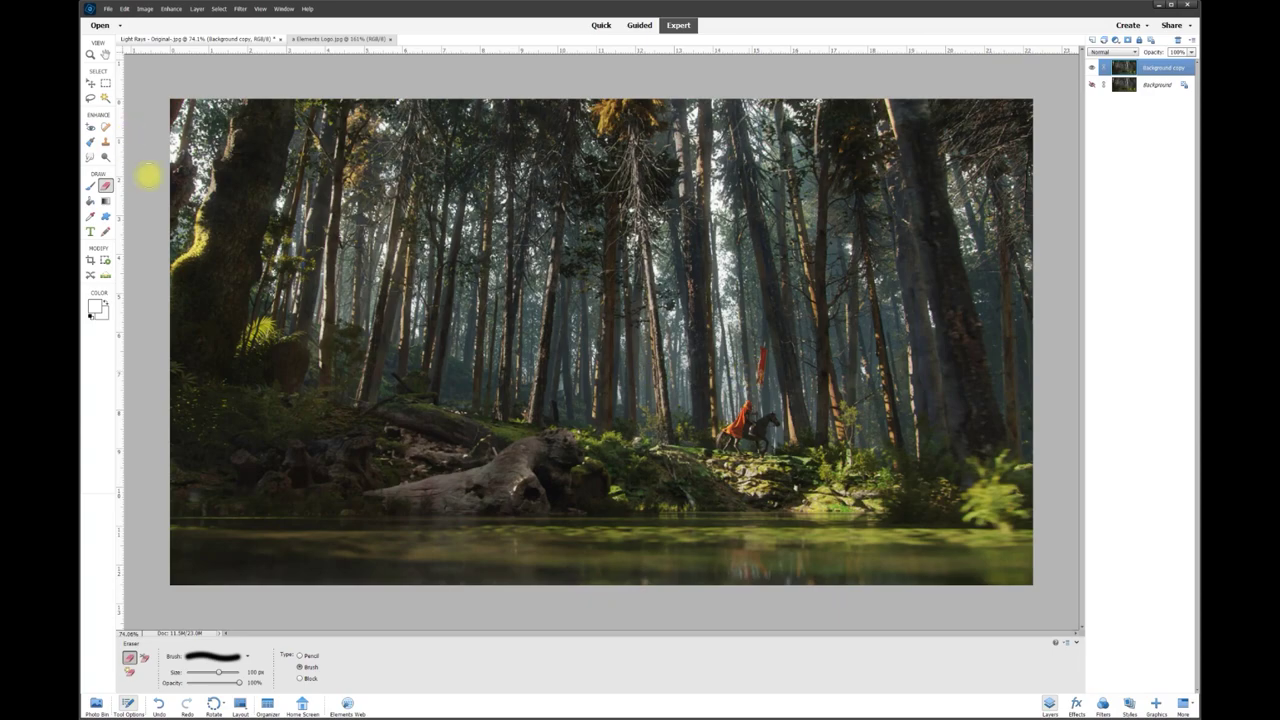
key(bracketleft)
key(bracketleft)
key(bracketleft)
key(bracketleft)
key(bracketleft)
key(bracketleft)
key(bracketleft)
key(bracketleft)
key(bracketleft)
key(bracketleft)
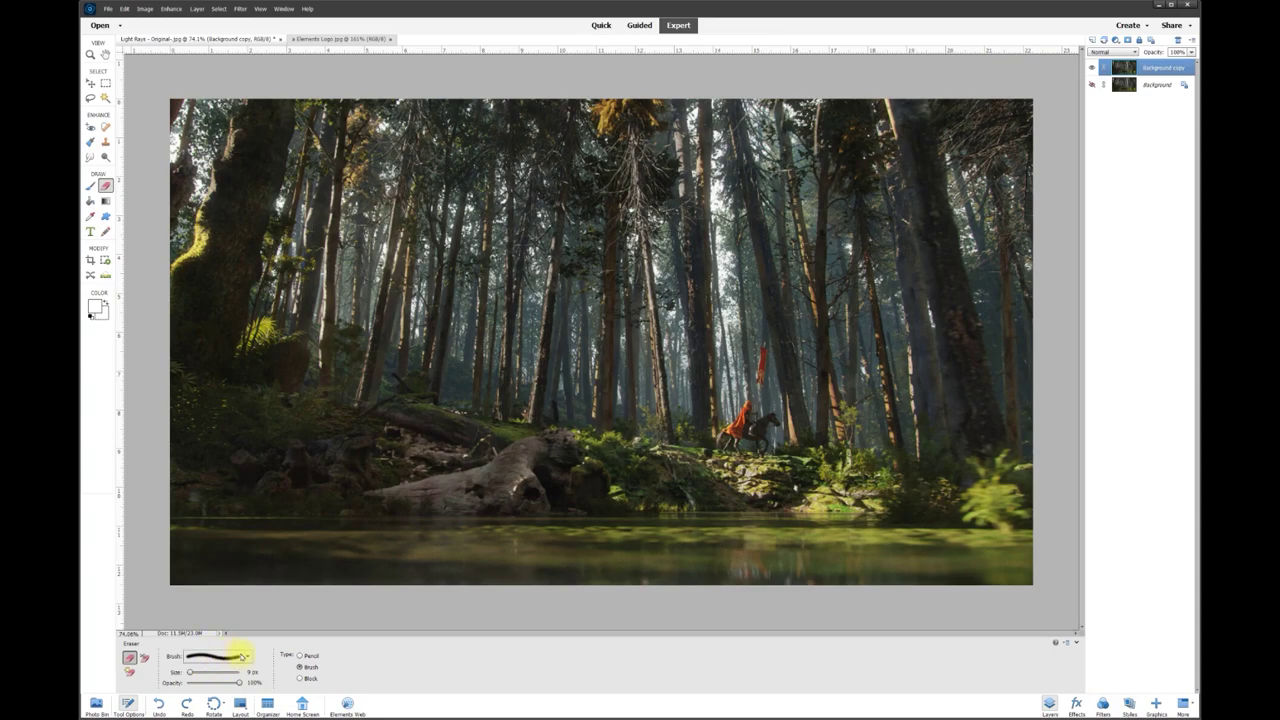
click(245, 657)
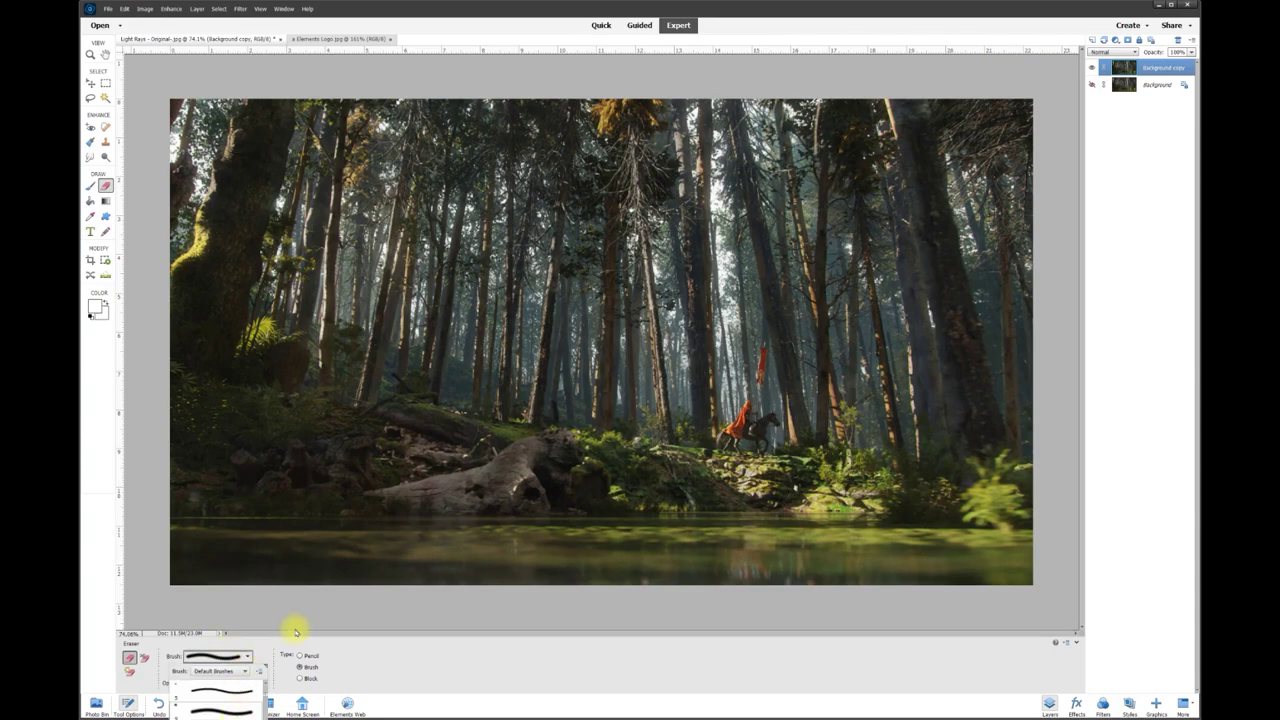
click(276, 641)
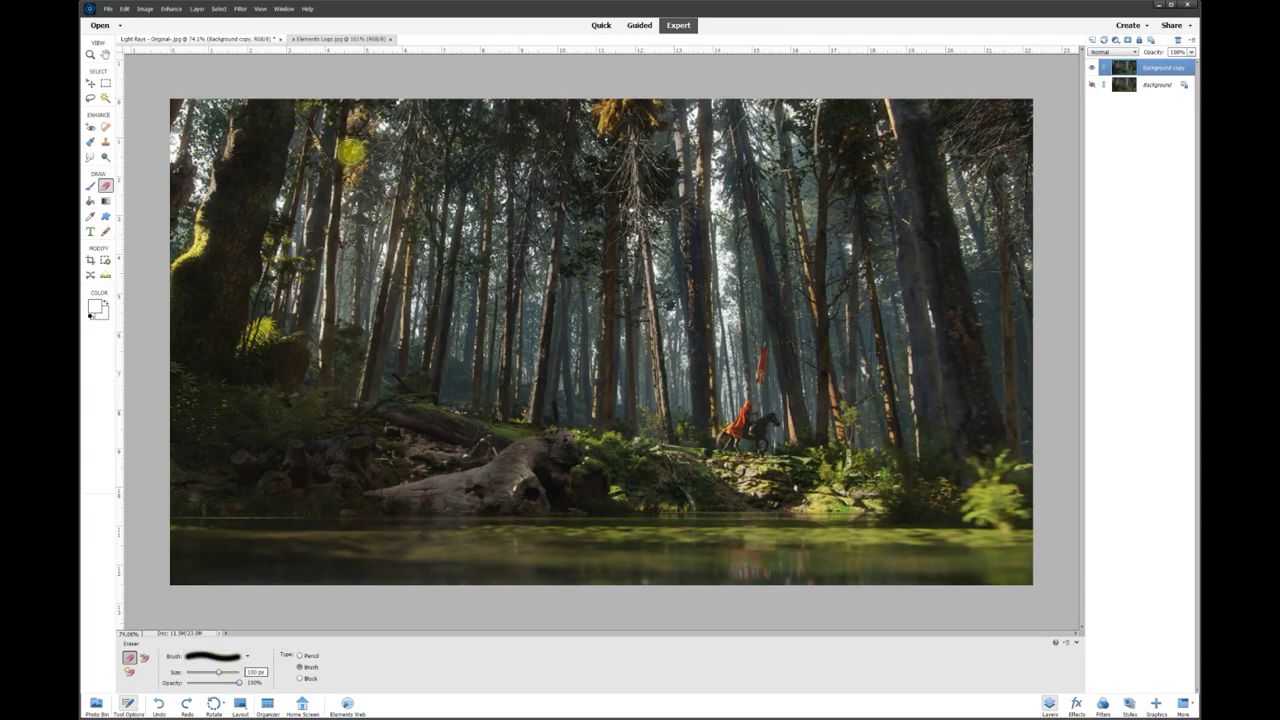
Erase parallel diagonal streaks from the upper-left trees to the lower-right, resizing the eraser to 50 then 75 px
drag(176, 106, 221, 127)
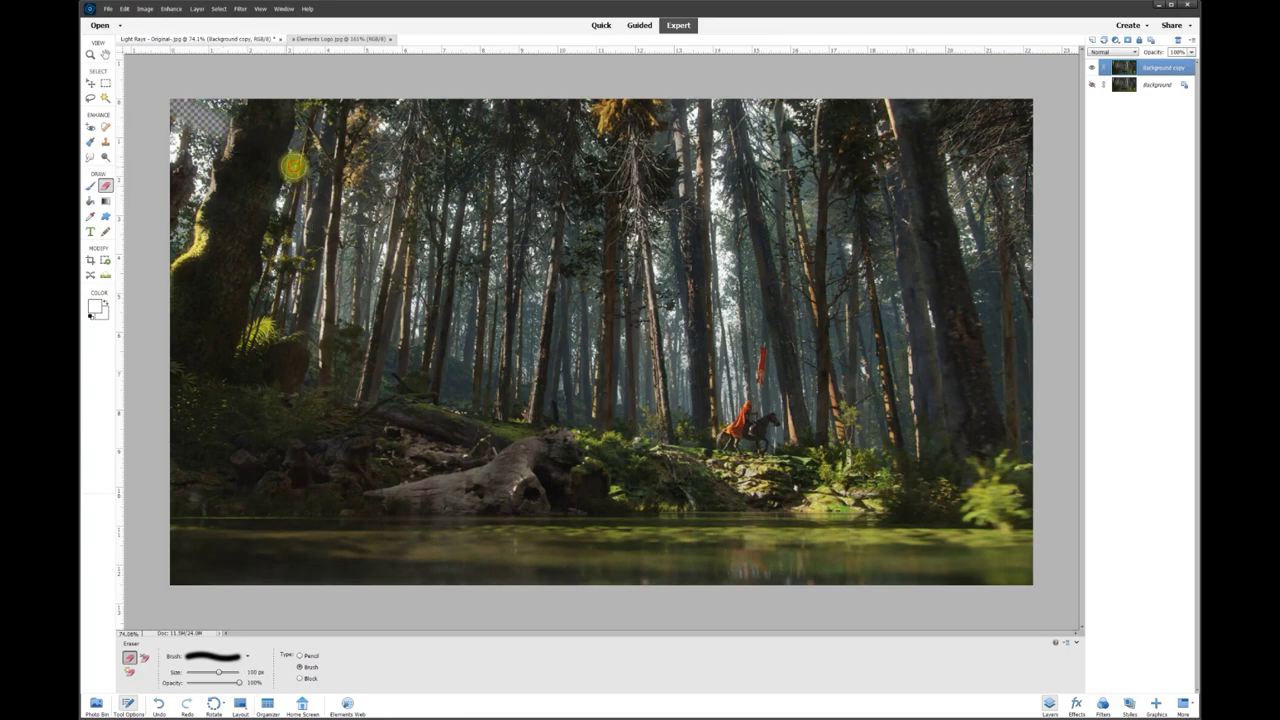
click(293, 166)
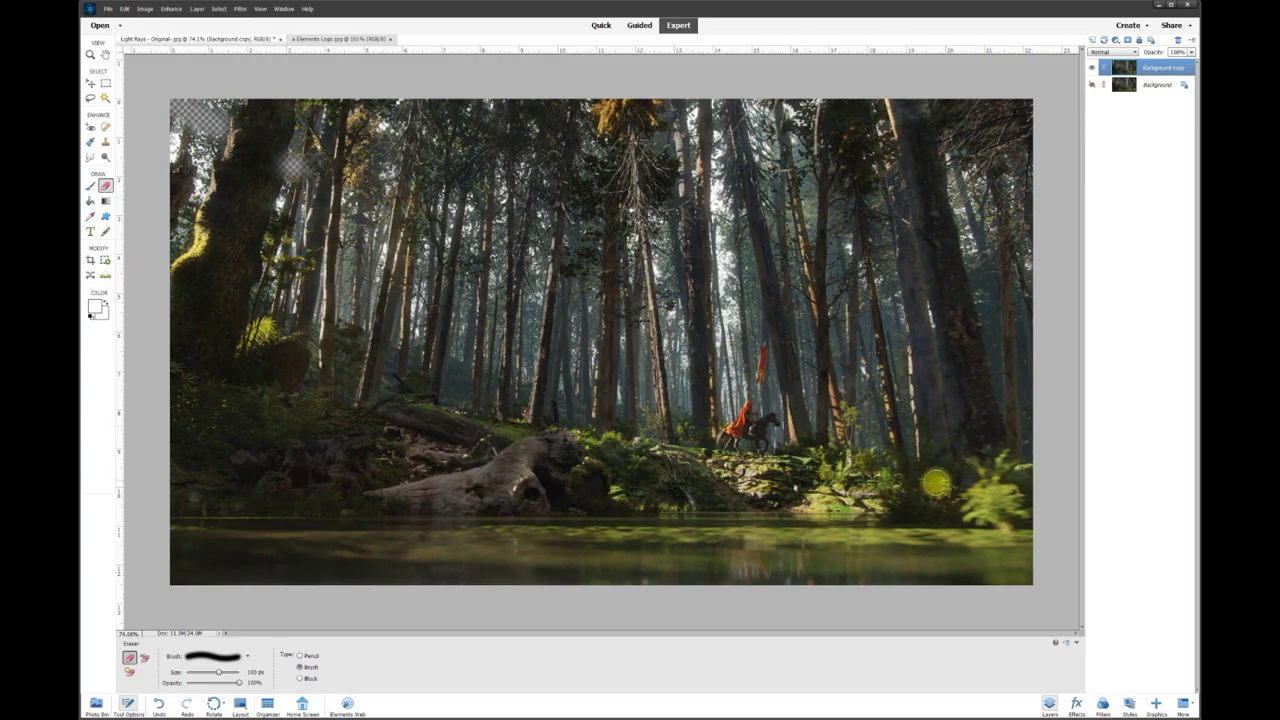
shift+click(1012, 464)
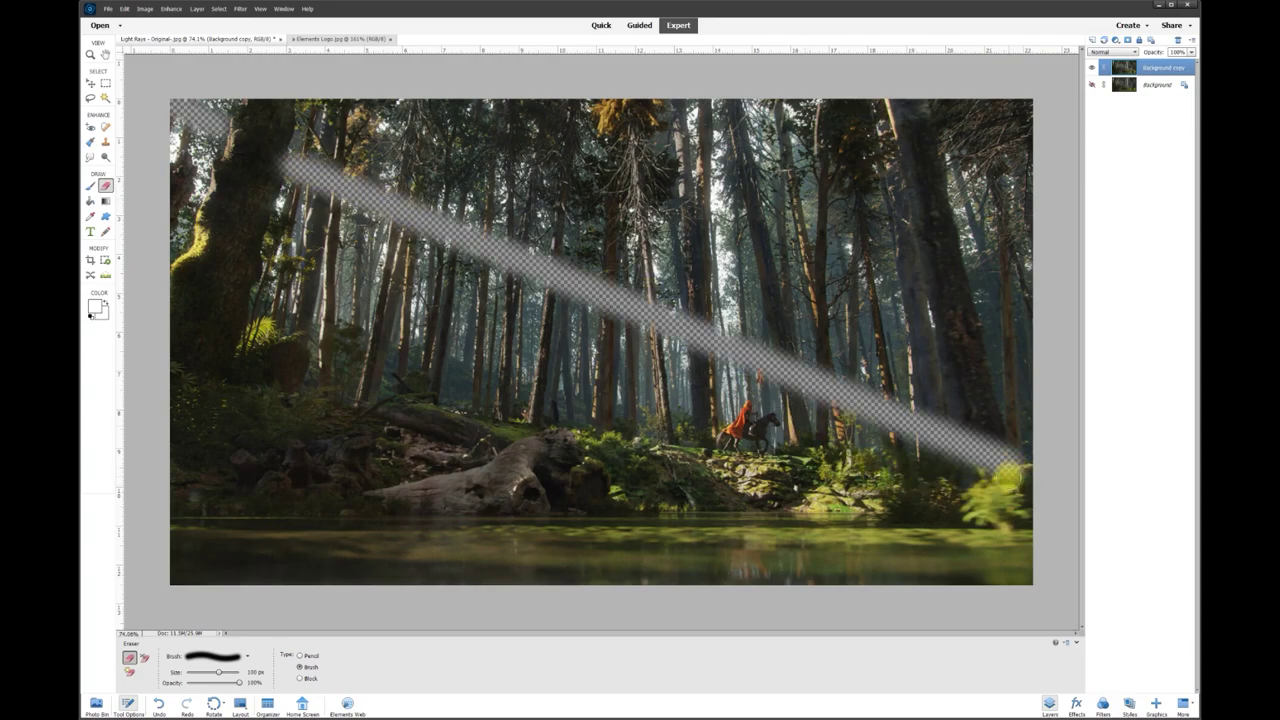
mouse_move(1010, 470)
mouse_down()
mouse_move(1003, 519)
mouse_move(1023, 546)
mouse_move(1022, 575)
mouse_move(987, 552)
mouse_up()
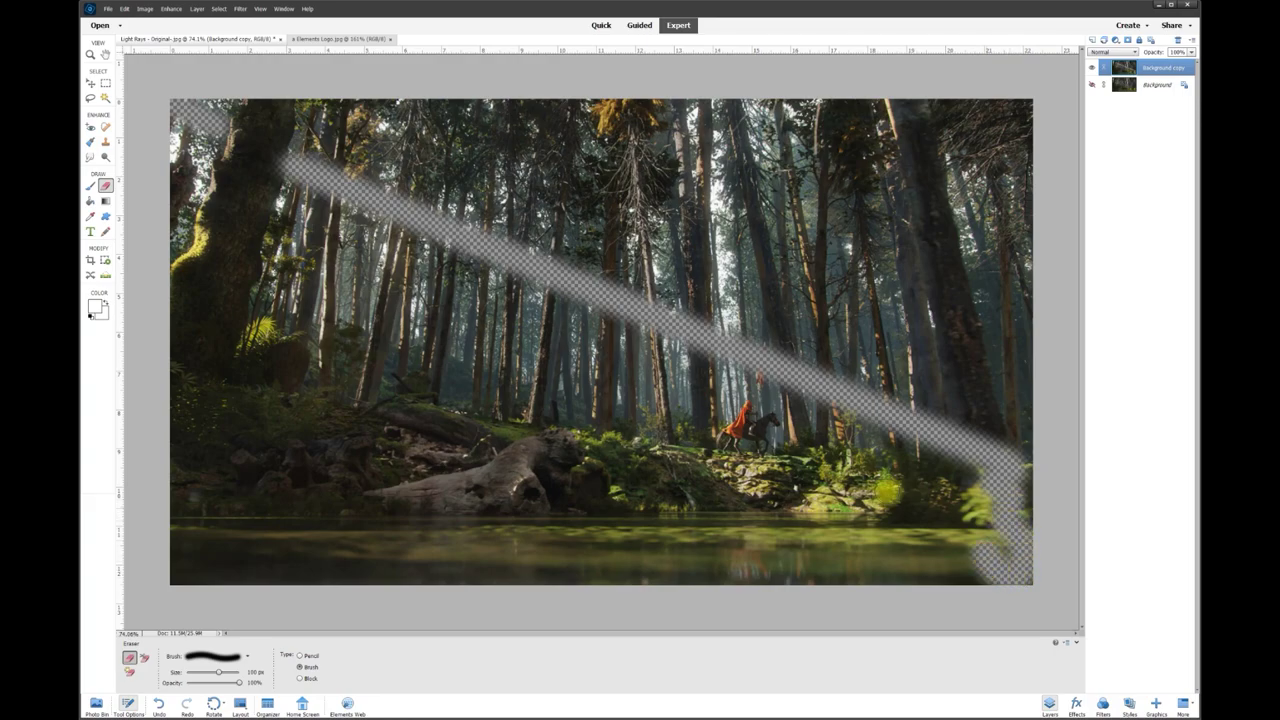
shift+click(290, 182)
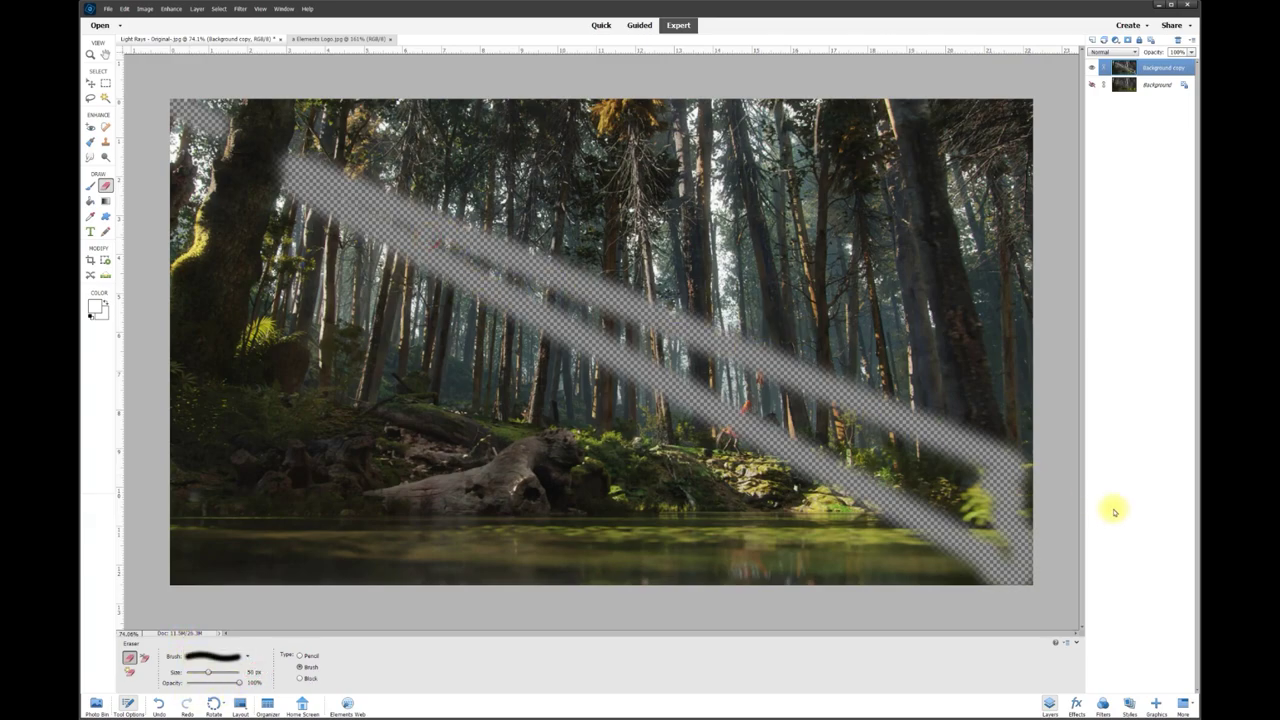
shift+click(984, 487)
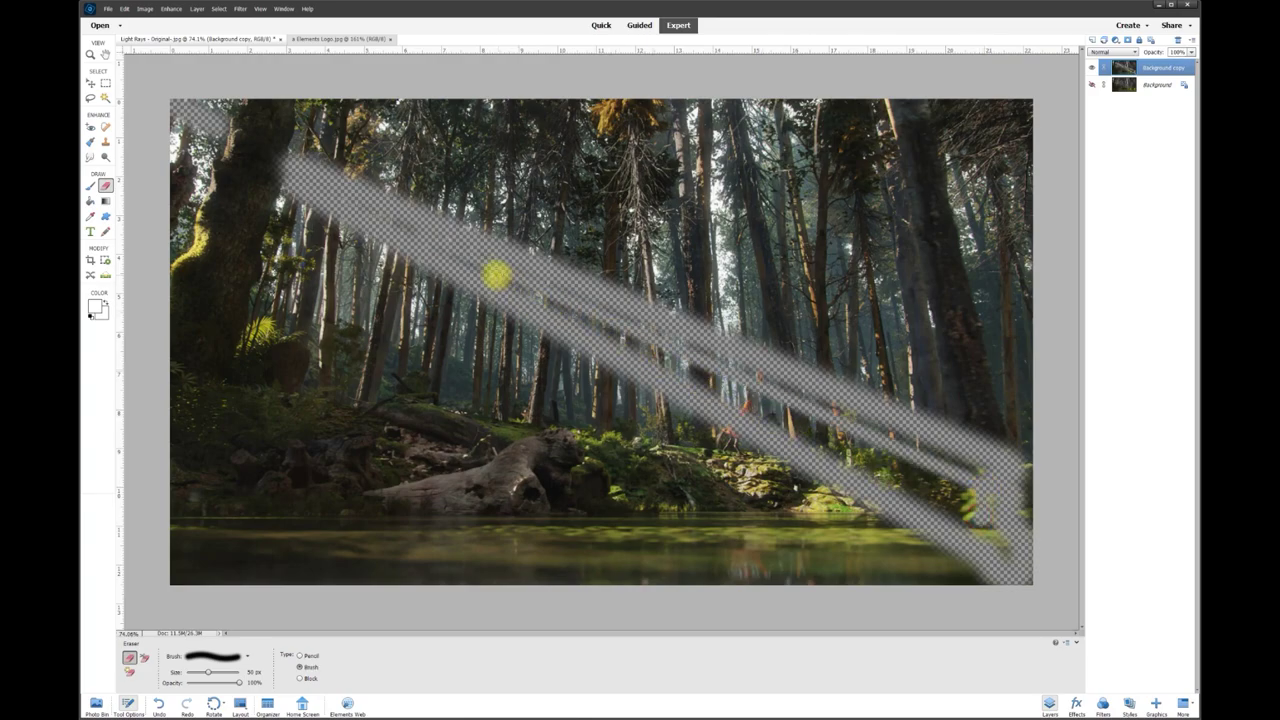
shift+click(508, 283)
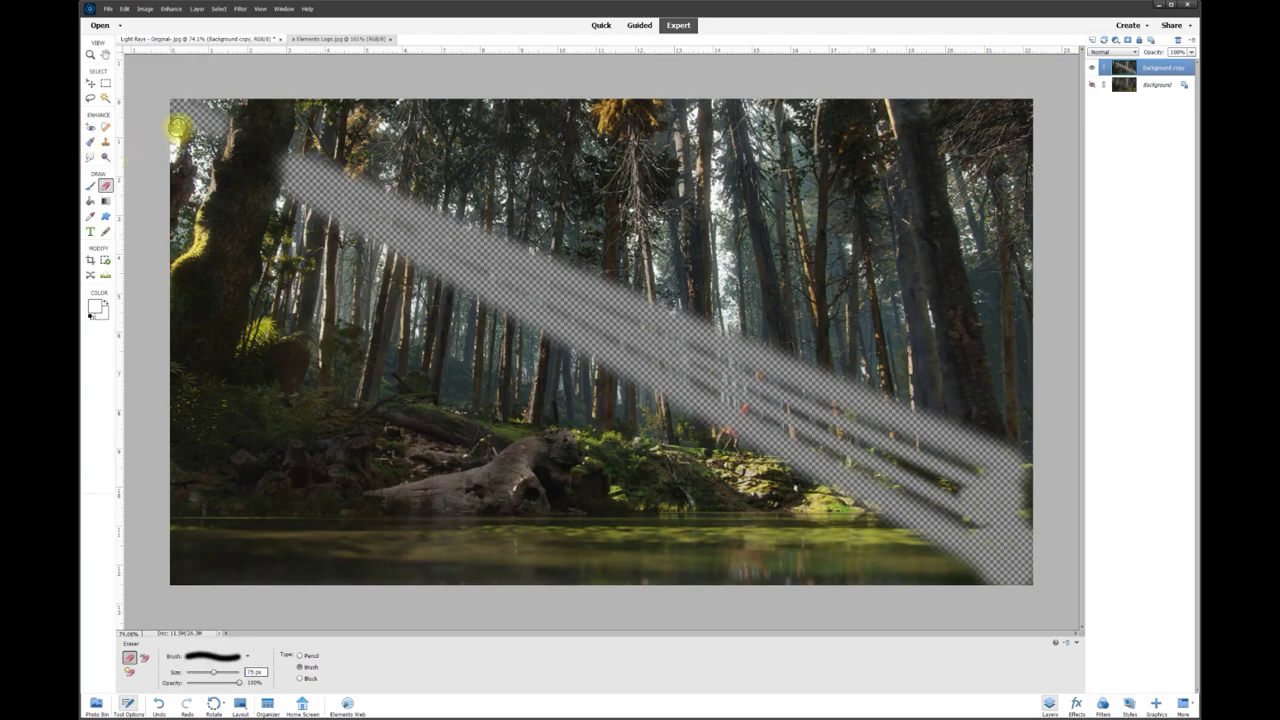
With the 75 px eraser, widen the top-left corner and erase a wide diagonal band to the water
click(174, 126)
drag(218, 158, 226, 140)
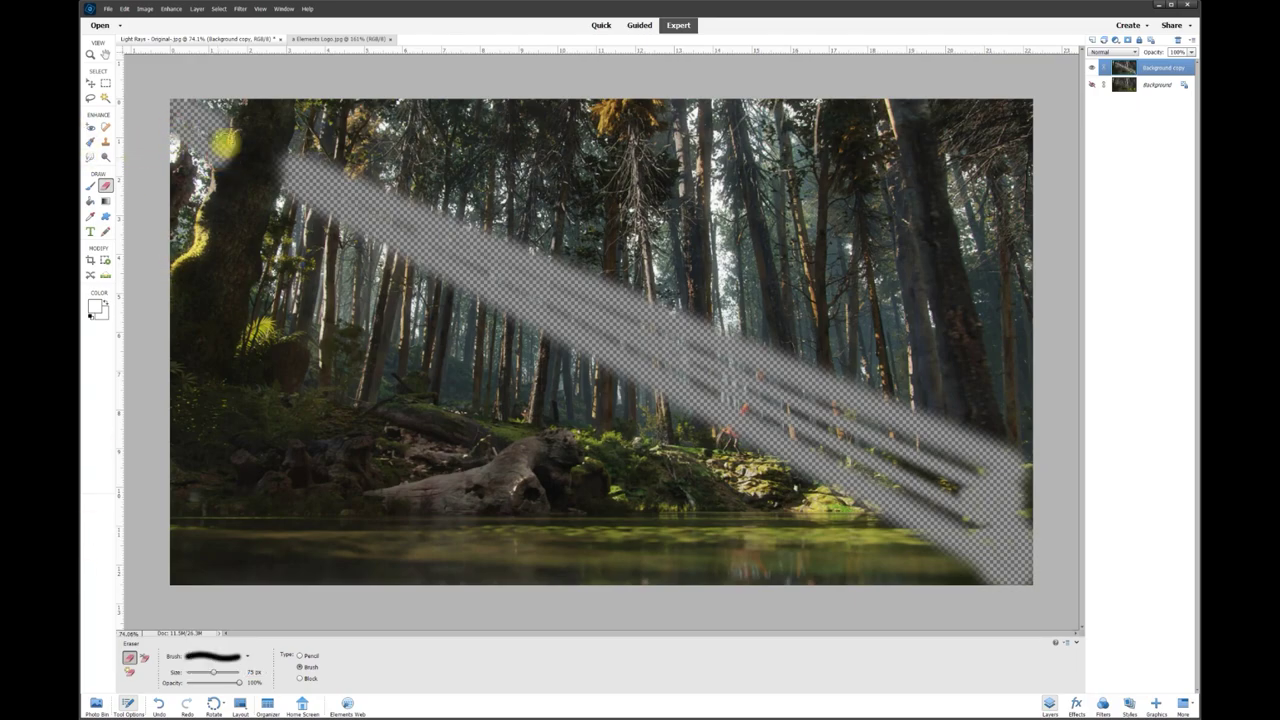
mouse_move(283, 207)
mouse_down()
mouse_move(682, 404)
mouse_move(808, 511)
mouse_move(852, 513)
mouse_move(945, 564)
mouse_move(840, 559)
mouse_move(839, 539)
mouse_move(879, 540)
mouse_move(808, 539)
mouse_move(821, 525)
mouse_move(811, 510)
mouse_move(748, 474)
mouse_up()
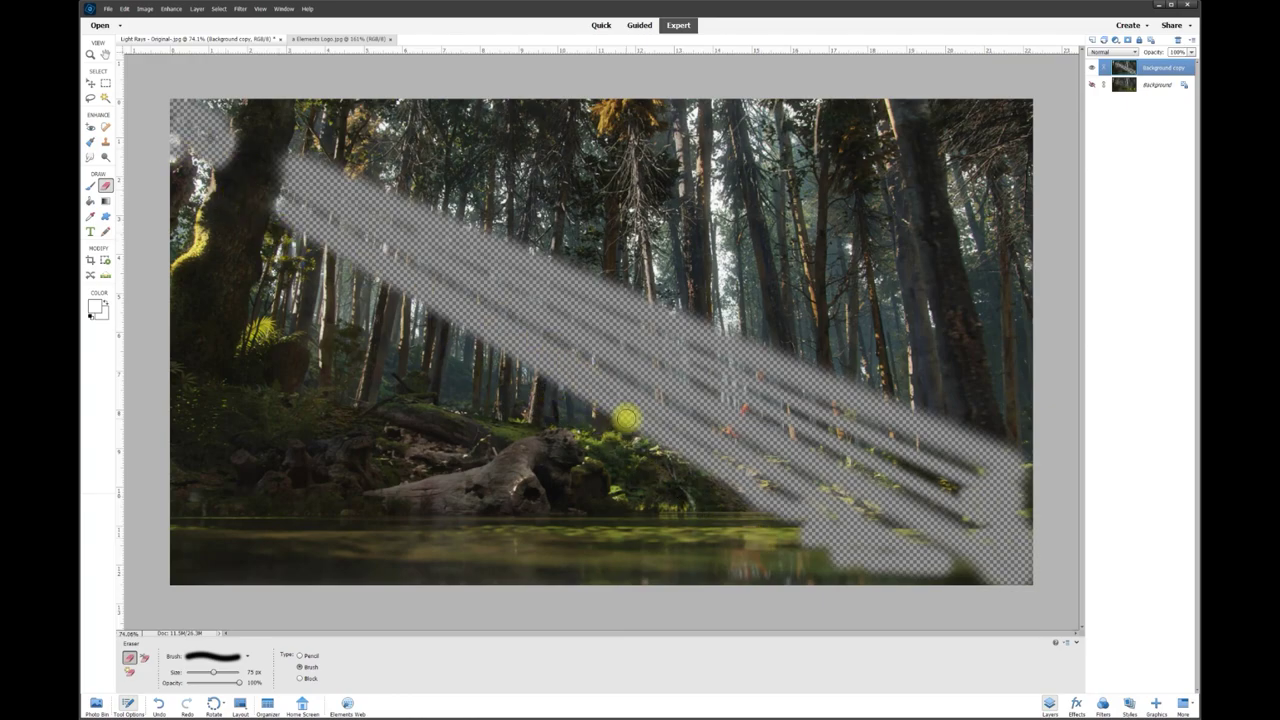
shift+click(617, 433)
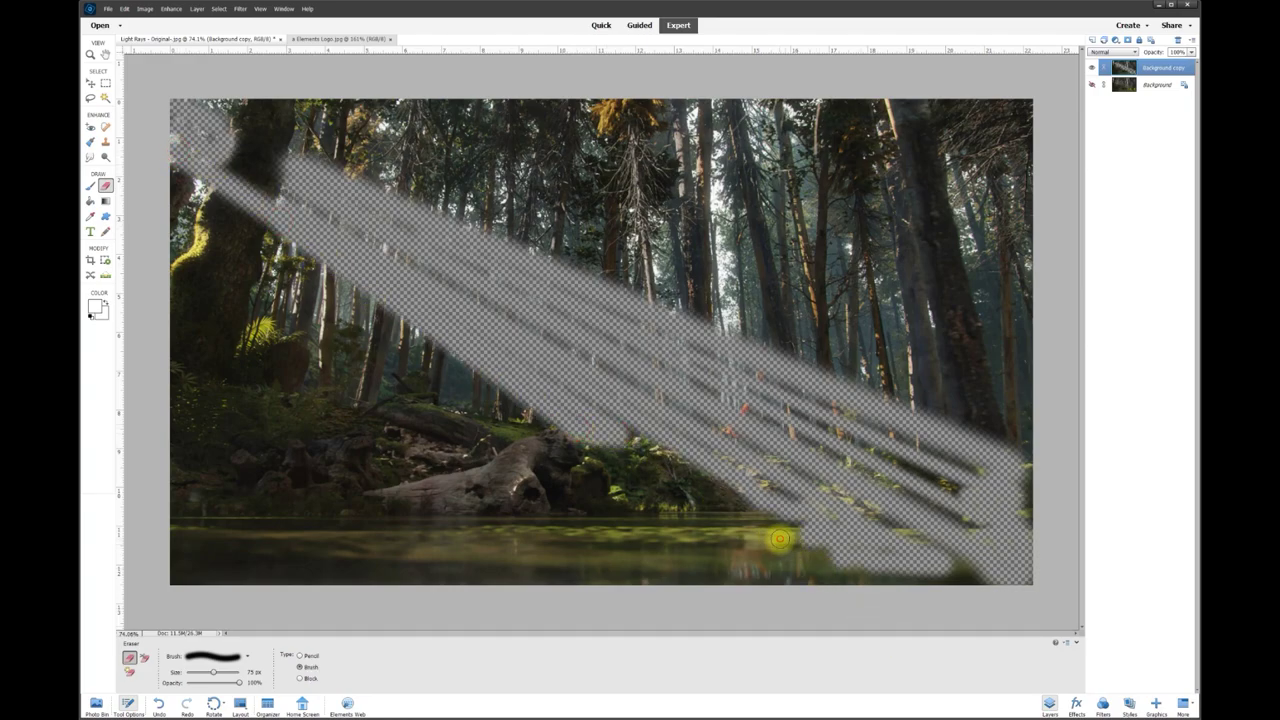
mouse_move(654, 458)
mouse_down()
mouse_move(683, 506)
mouse_move(726, 503)
mouse_move(701, 496)
mouse_move(776, 524)
mouse_move(757, 534)
mouse_move(657, 492)
mouse_move(737, 531)
mouse_move(608, 491)
mouse_move(706, 528)
mouse_up()
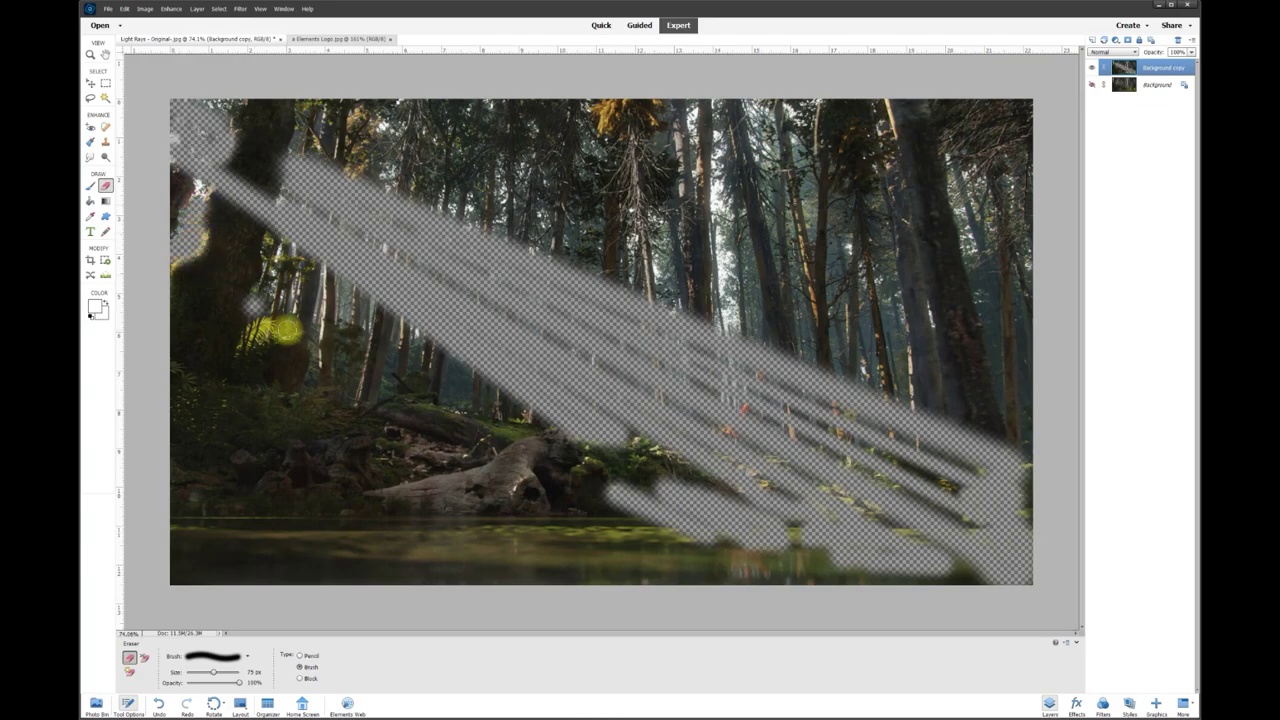
Erase more diagonal streaks across the lower-left foliage and a patch over the water surface
shift+click(620, 530)
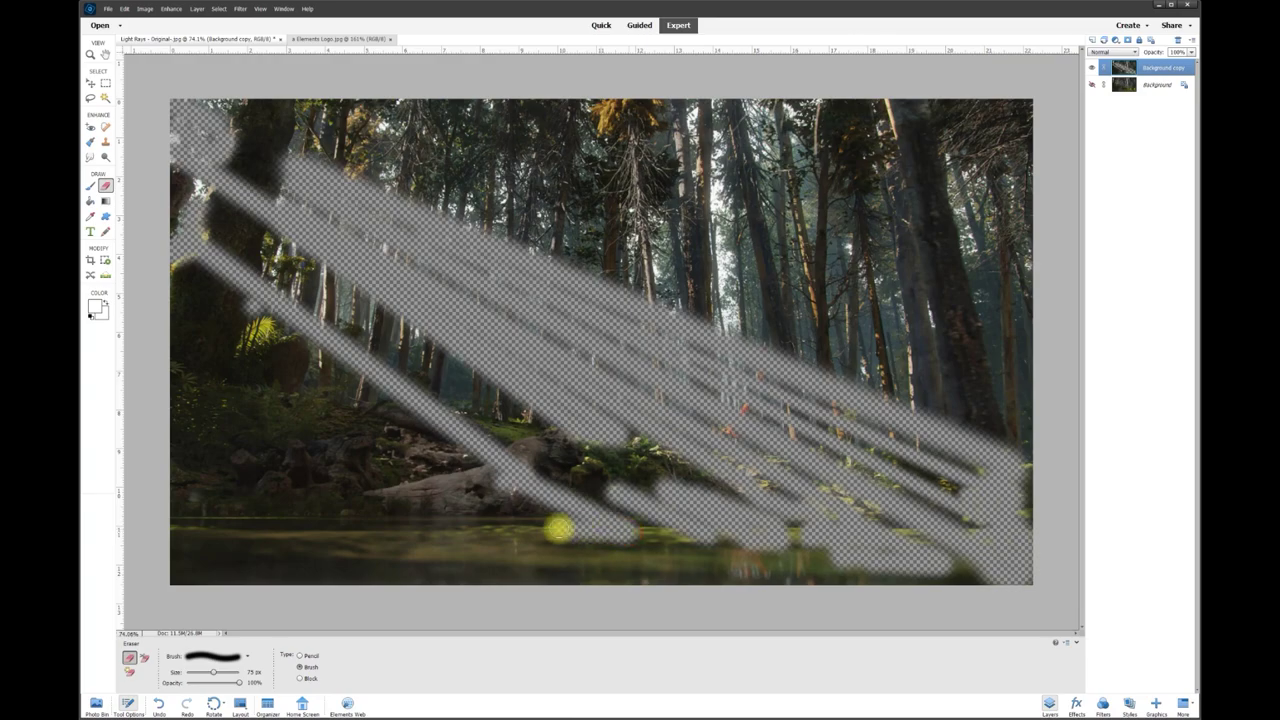
mouse_move(558, 530)
mouse_down()
mouse_move(488, 534)
mouse_move(540, 521)
mouse_move(490, 514)
mouse_up()
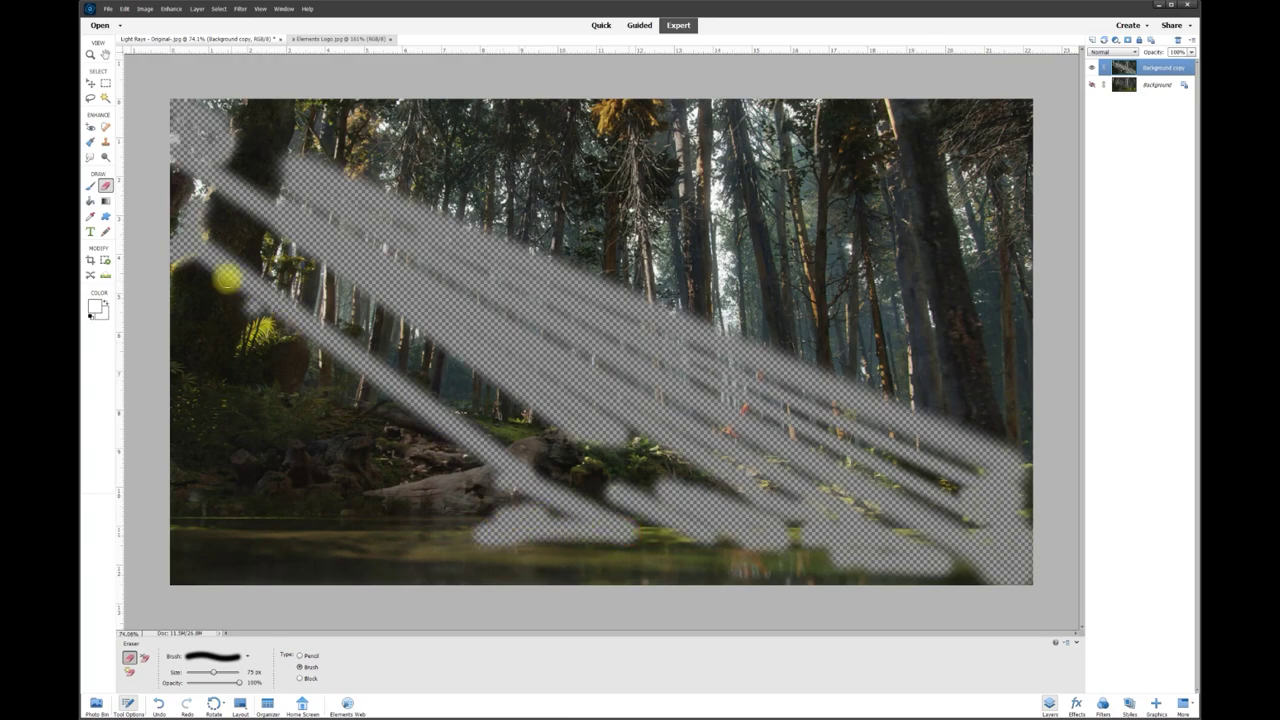
shift+click(227, 280)
click(262, 332)
shift+click(482, 545)
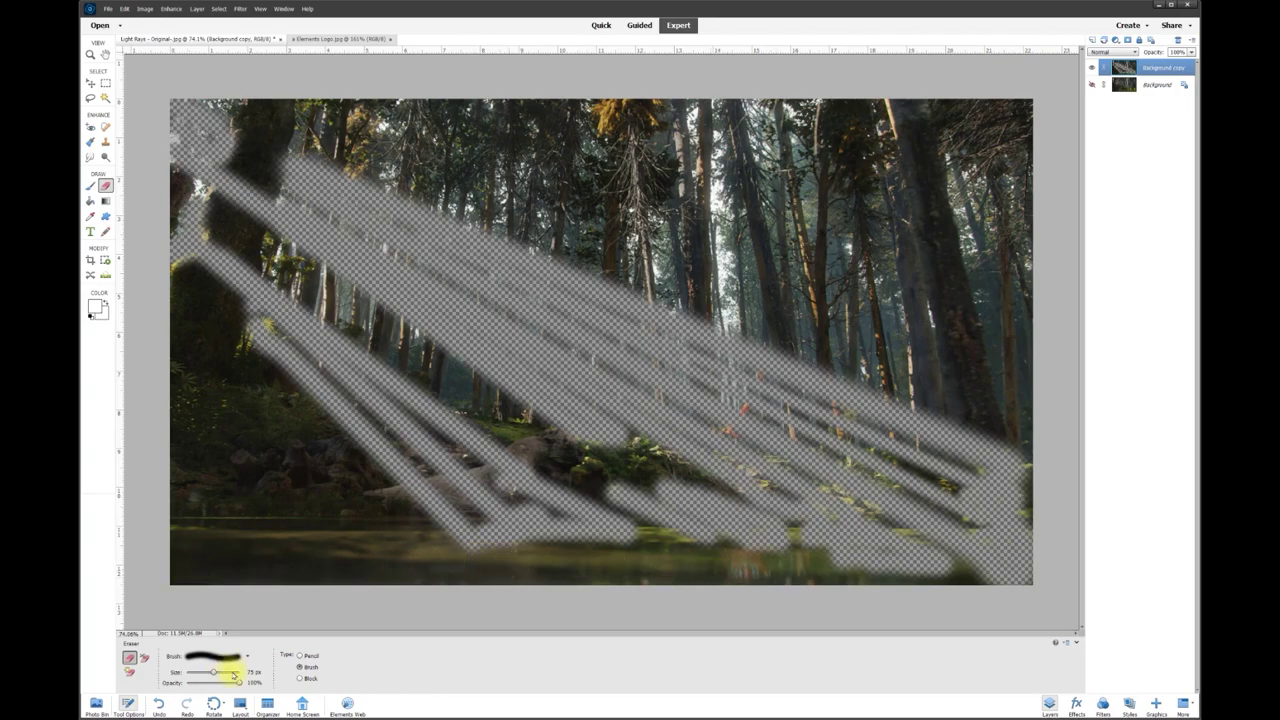
Try the Smudge tool at 100 px, then erase a wide left-side stroke with a 150 px eraser
click(90, 159)
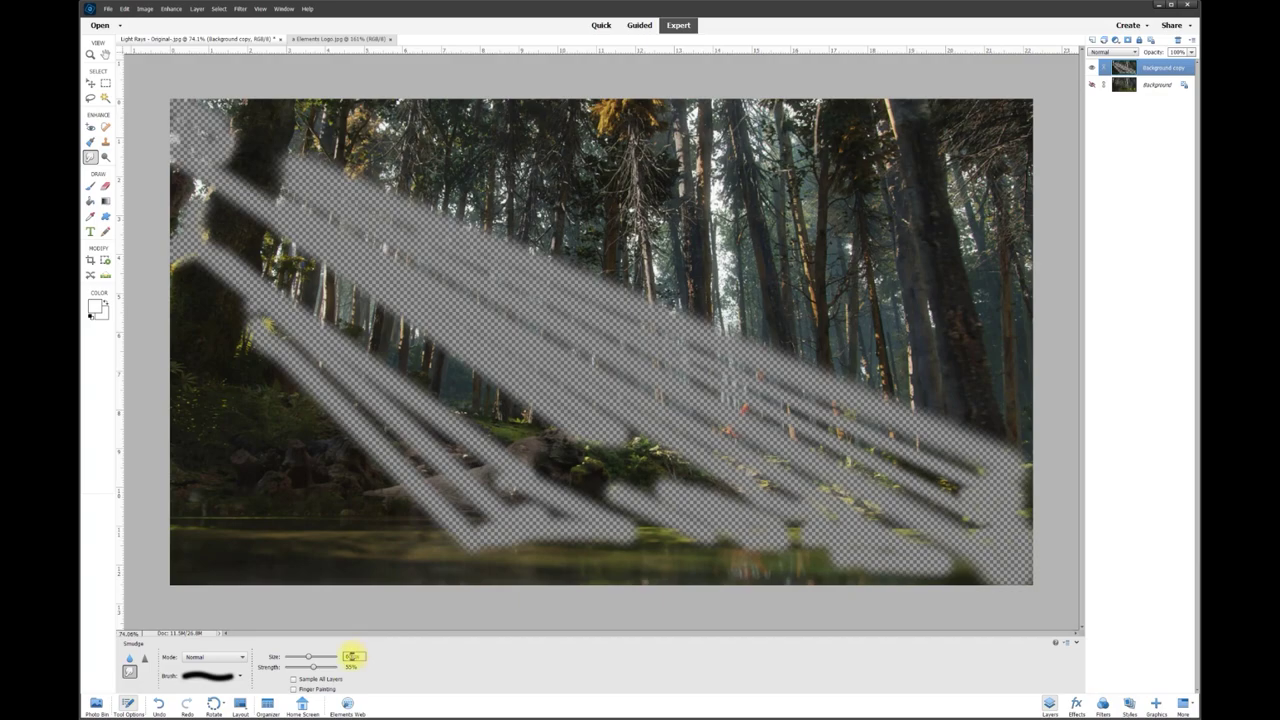
key(Return)
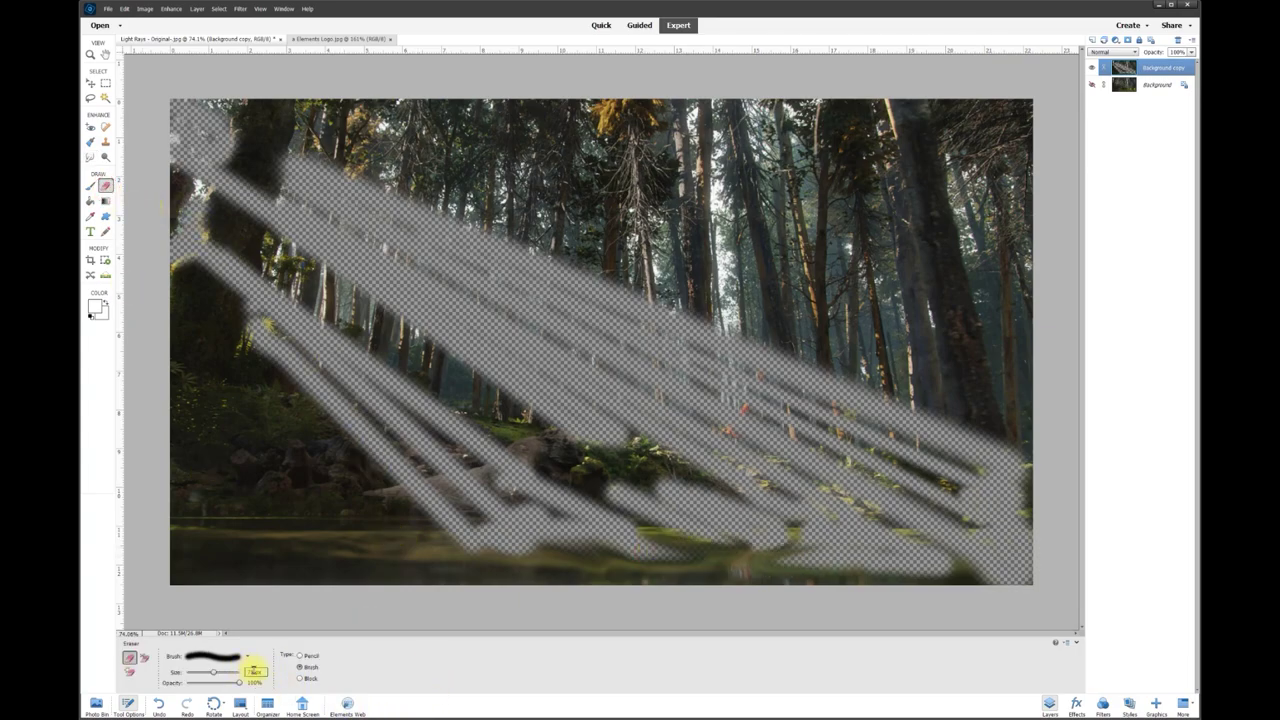
key(Return)
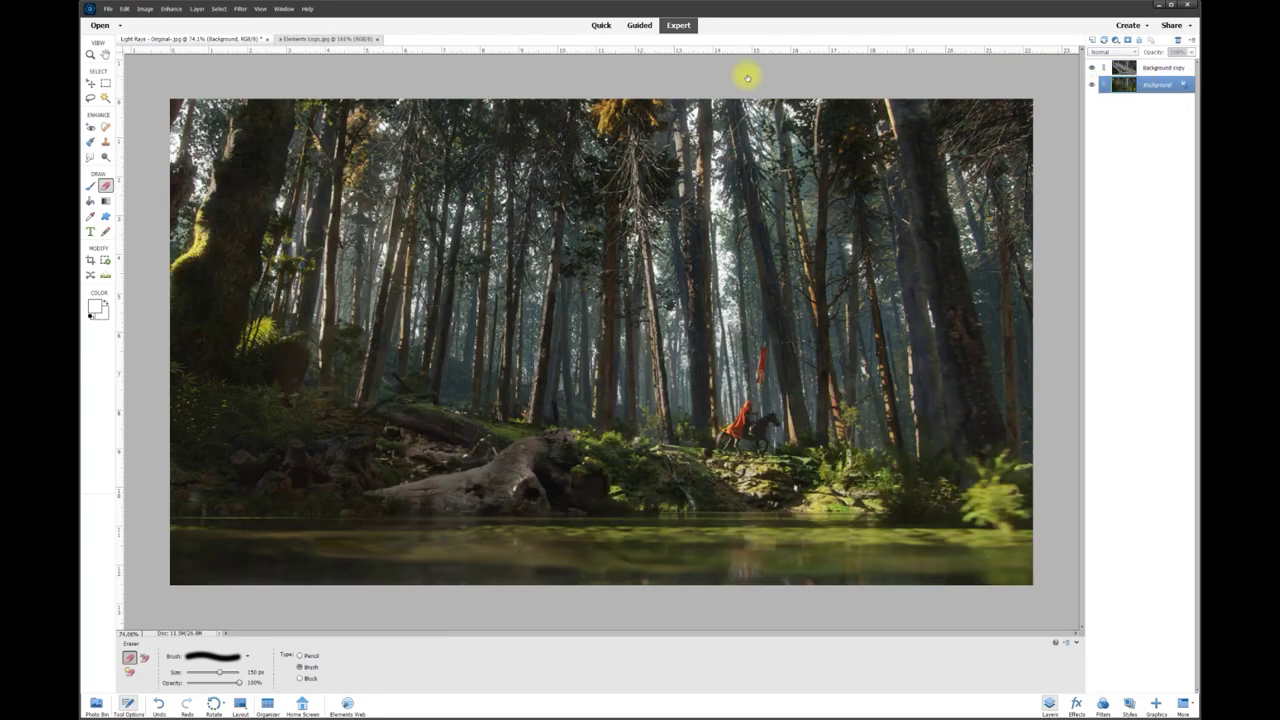
Lighten the Background layer to +7 Lightness with Enhance > Adjust Color > Adjust Hue/Saturation
click(171, 9)
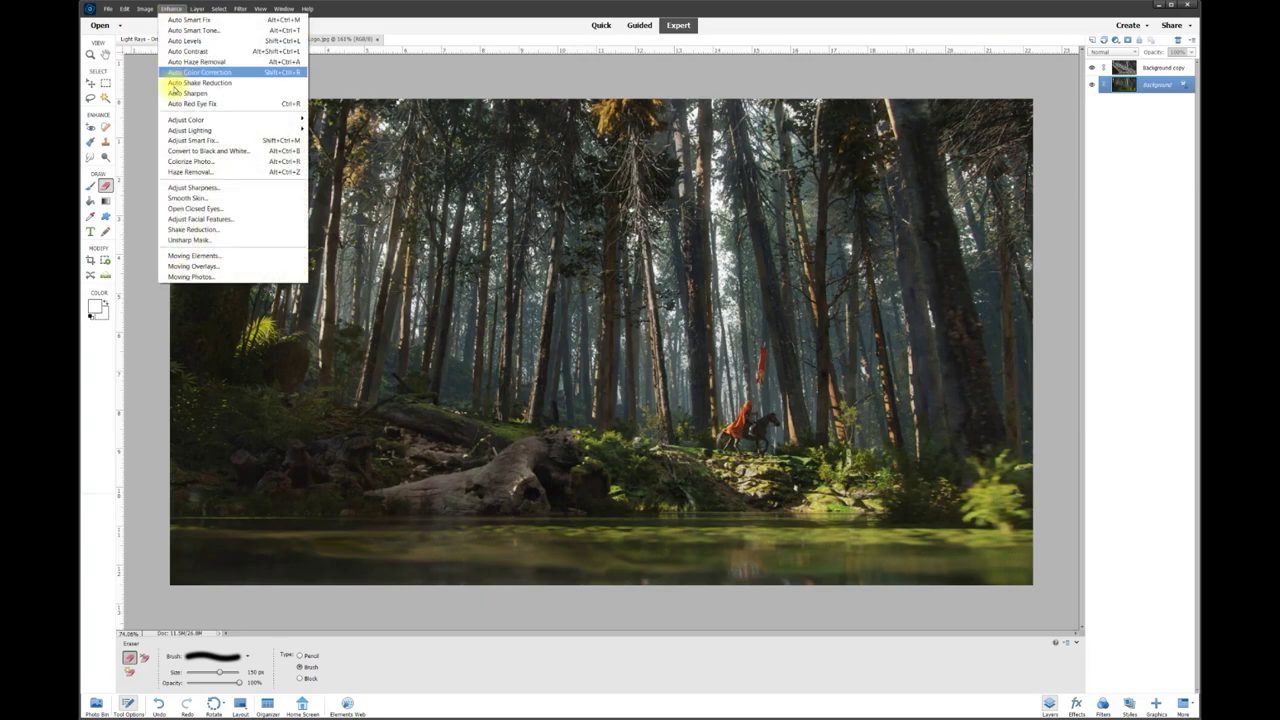
mouse_move(181, 131)
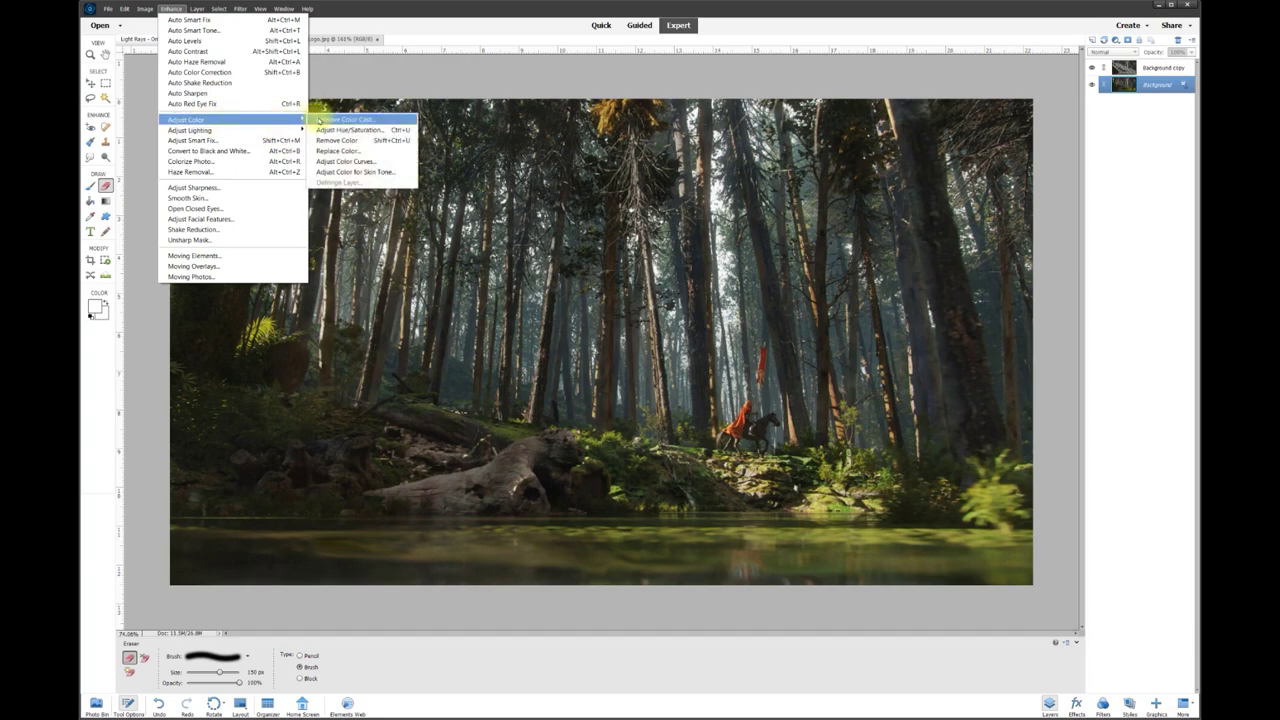
click(355, 130)
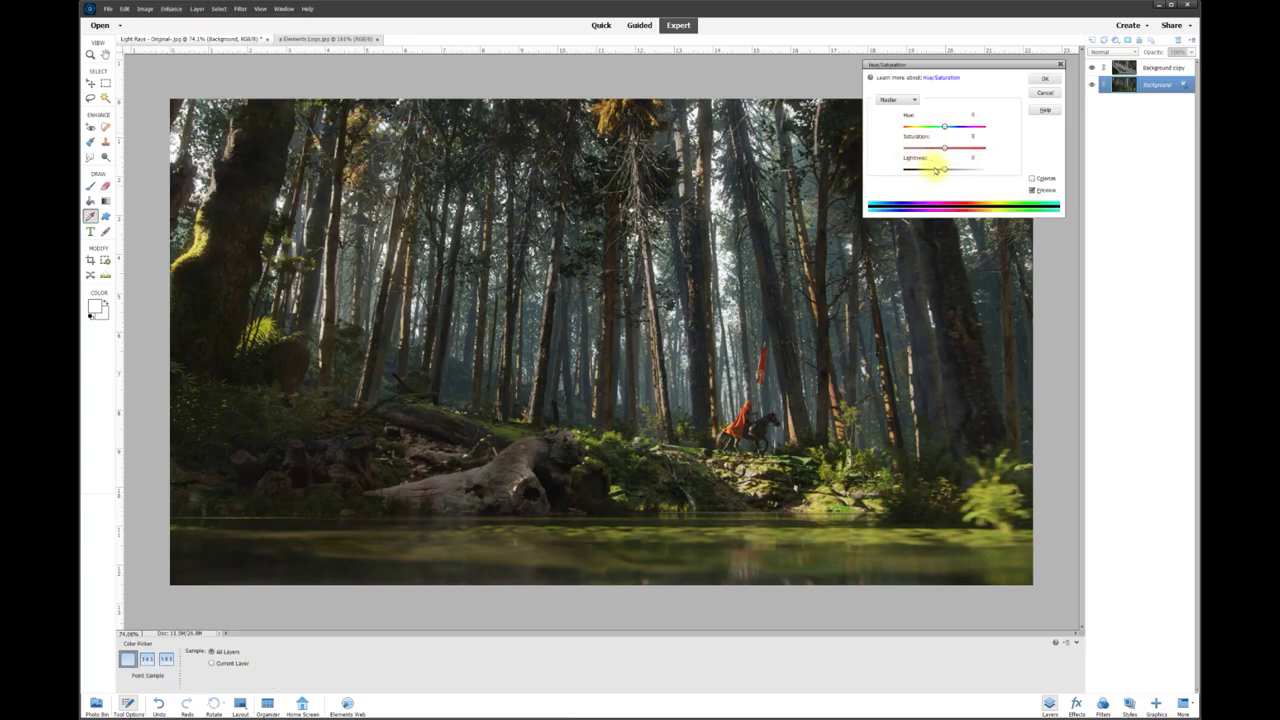
mouse_move(946, 170)
mouse_down()
mouse_move(929, 169)
mouse_move(971, 170)
mouse_move(951, 170)
mouse_up()
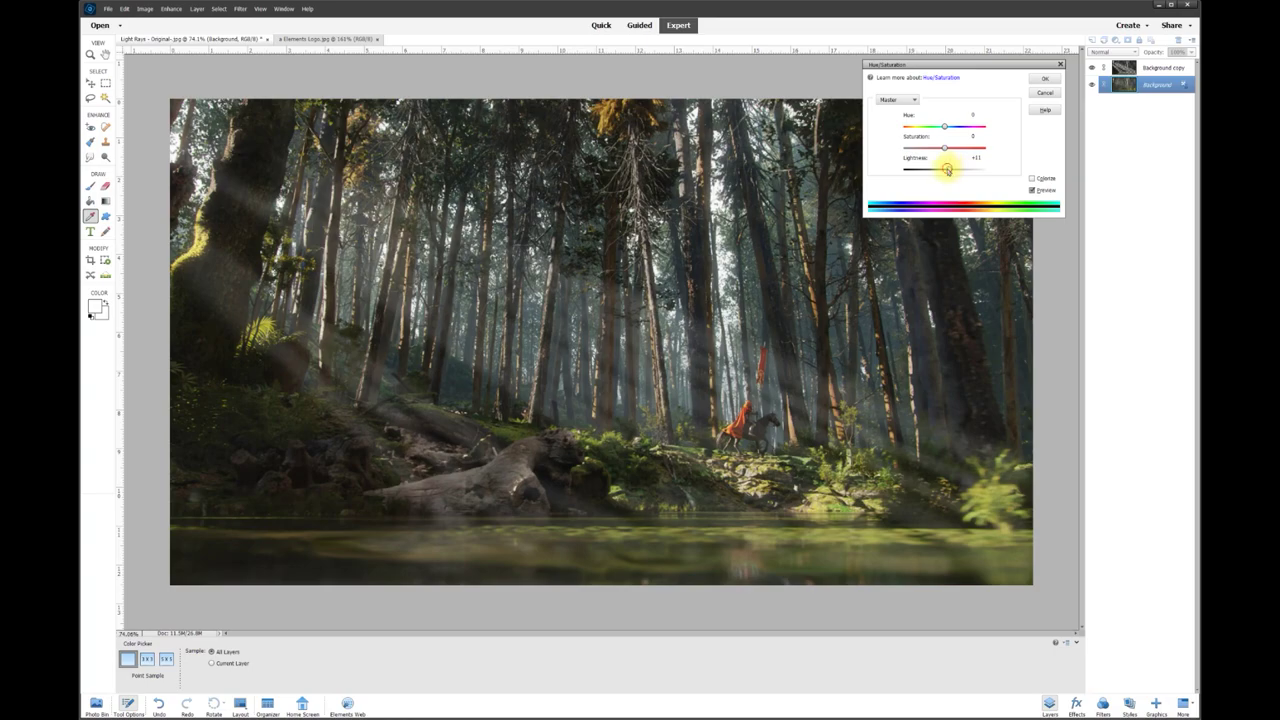
drag(947, 169, 948, 171)
double_click(976, 157)
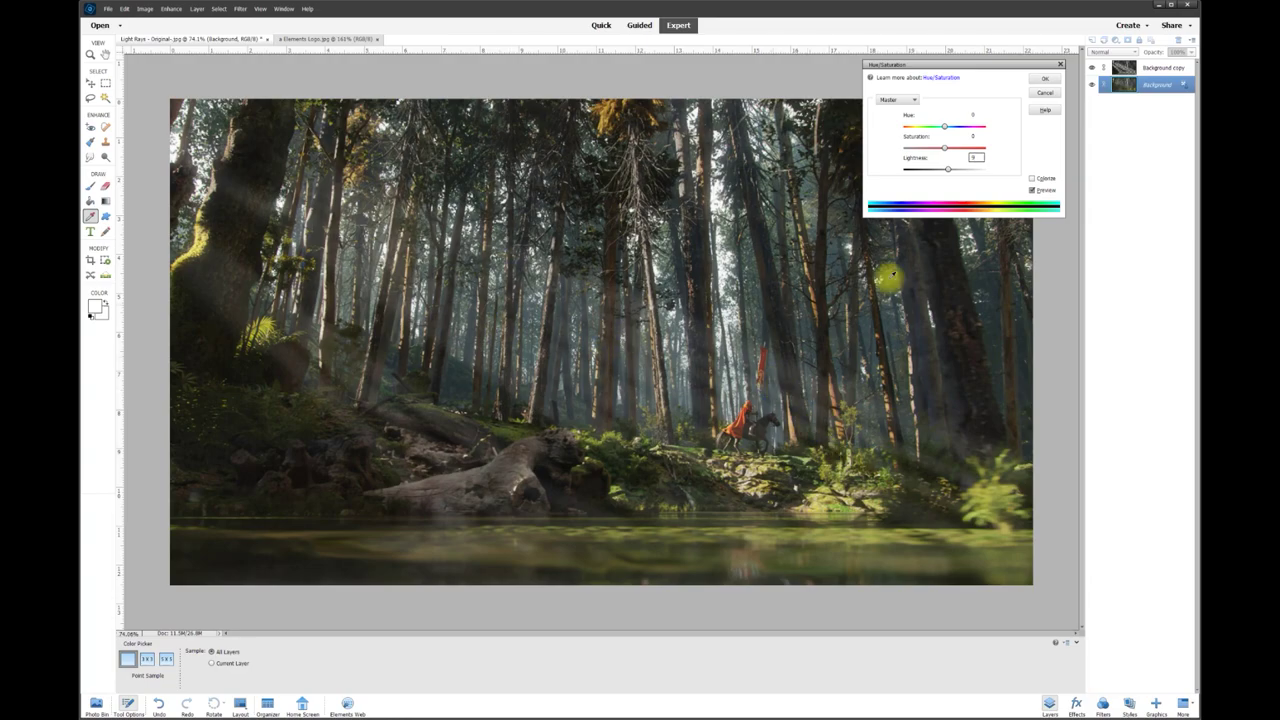
click(1045, 79)
Set the Background copy layer's Hue/Saturation Lightness to -15 and apply it
key(e)
click(1163, 68)
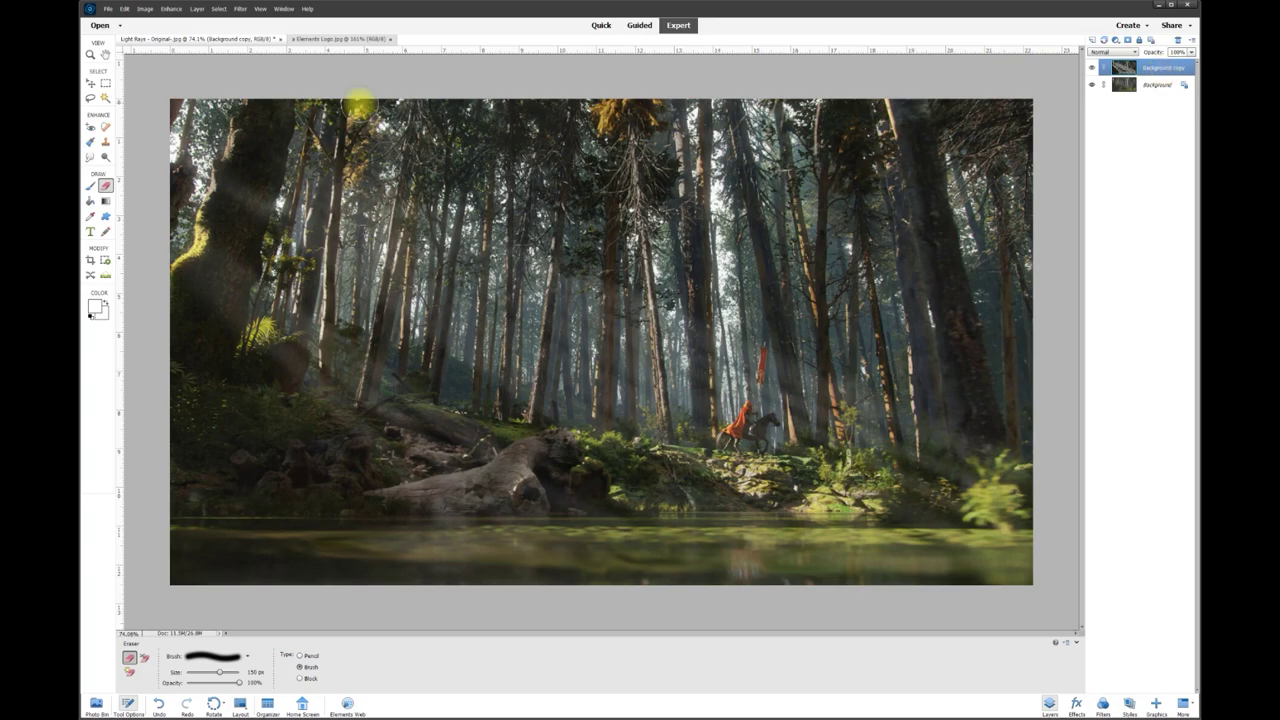
click(171, 8)
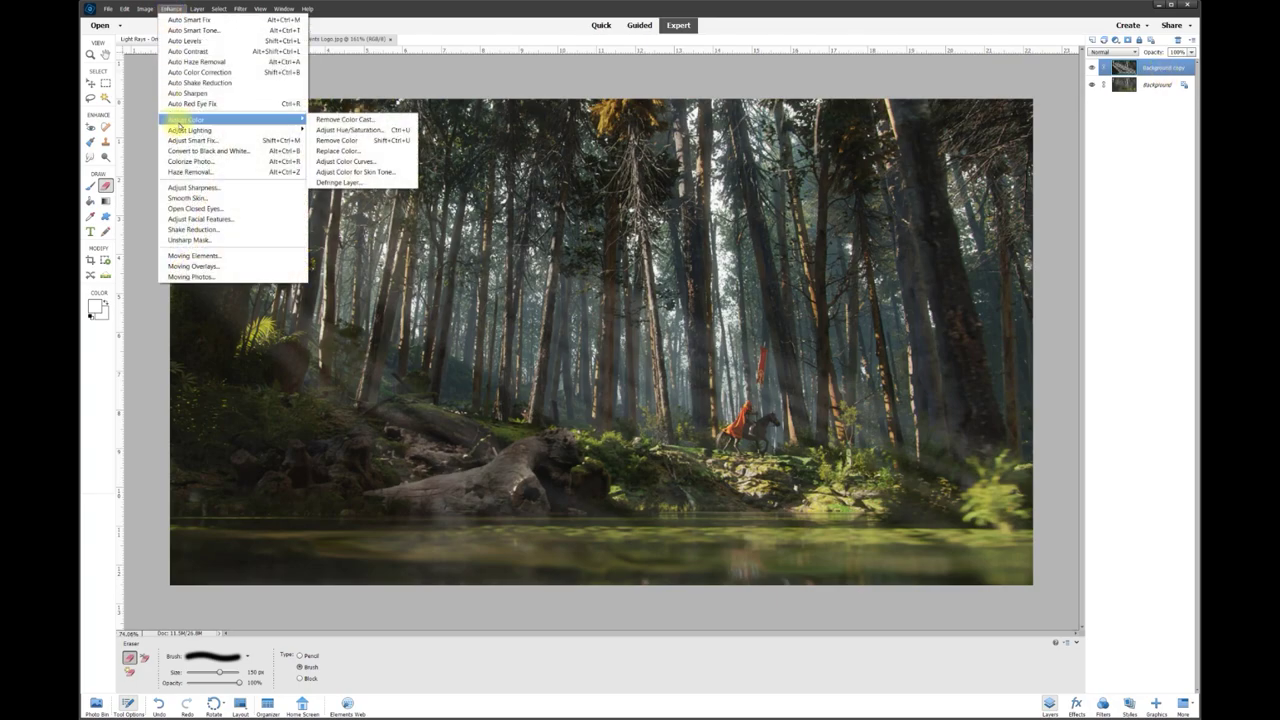
click(338, 129)
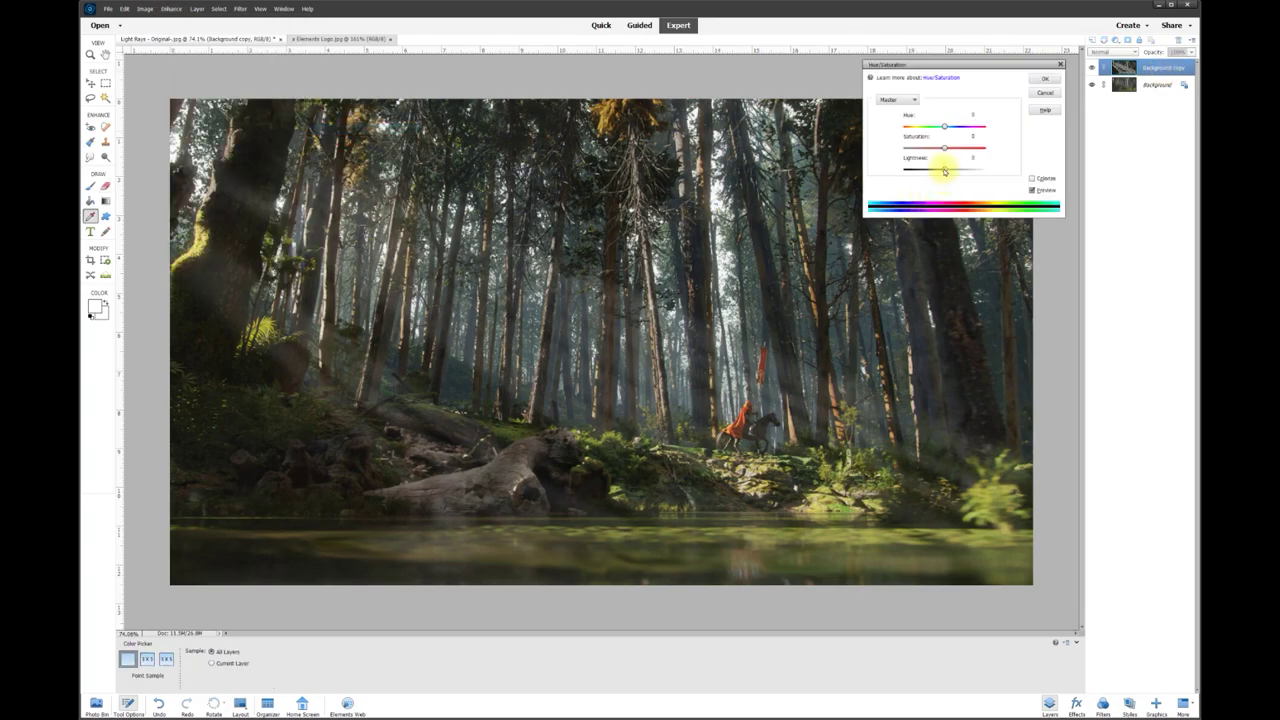
drag(995, 67, 1005, 64)
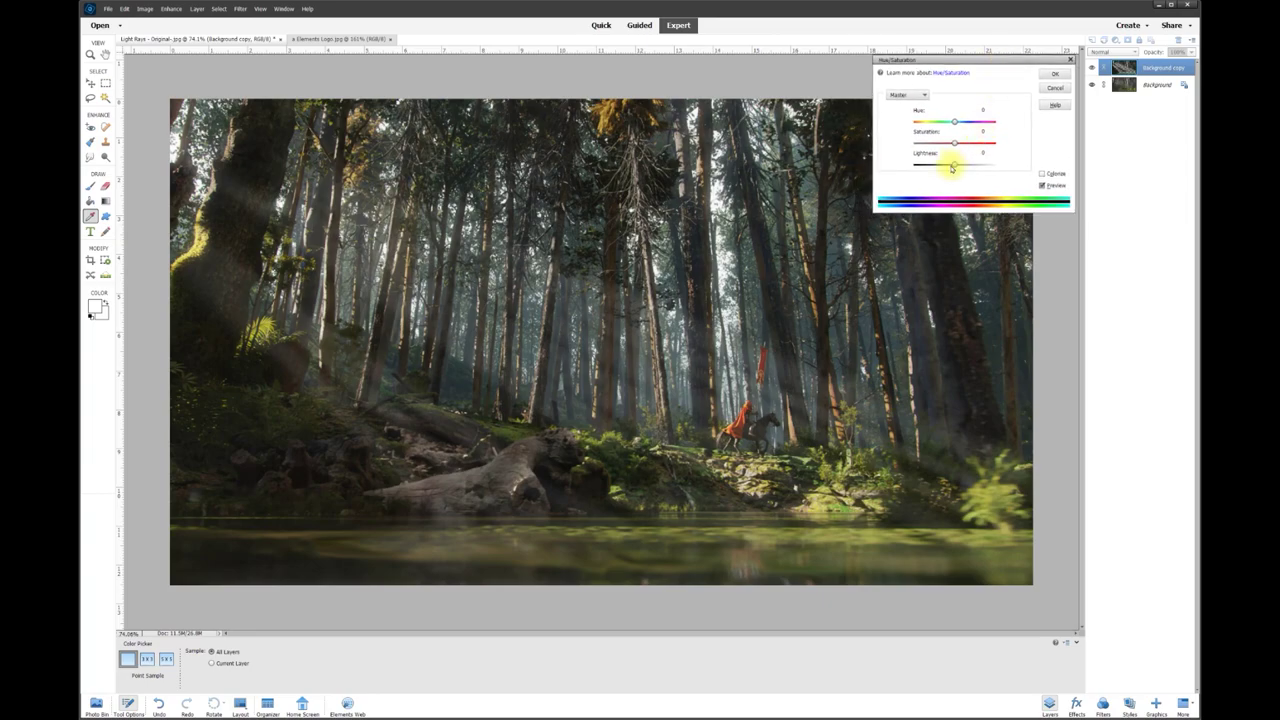
drag(955, 166, 940, 169)
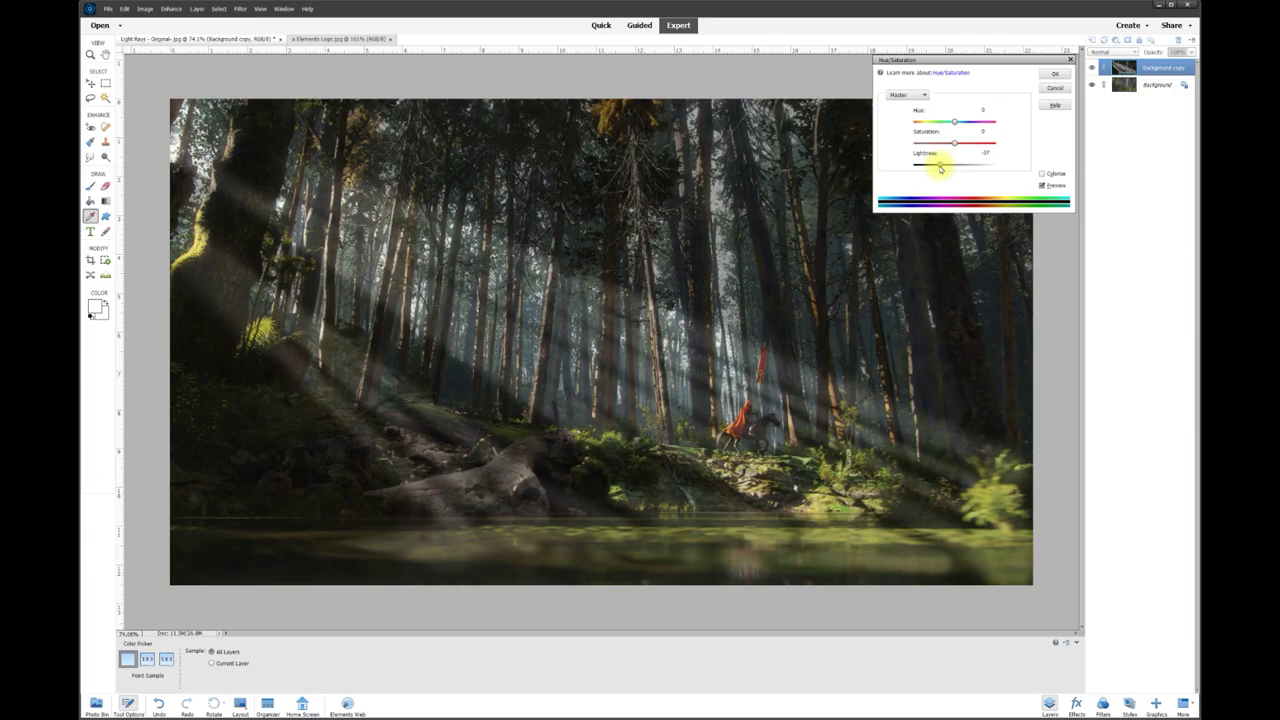
mouse_move(940, 169)
mouse_down()
mouse_move(924, 167)
mouse_move(947, 166)
mouse_up()
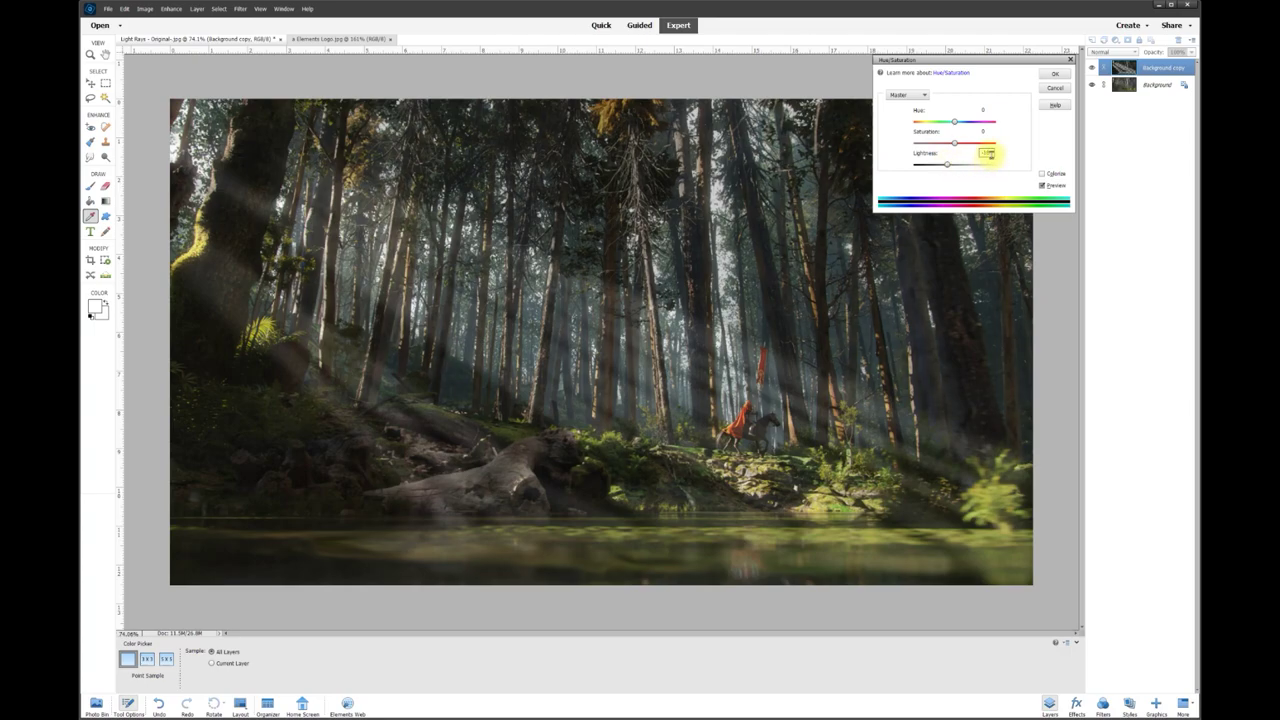
click(987, 153)
text(-15)
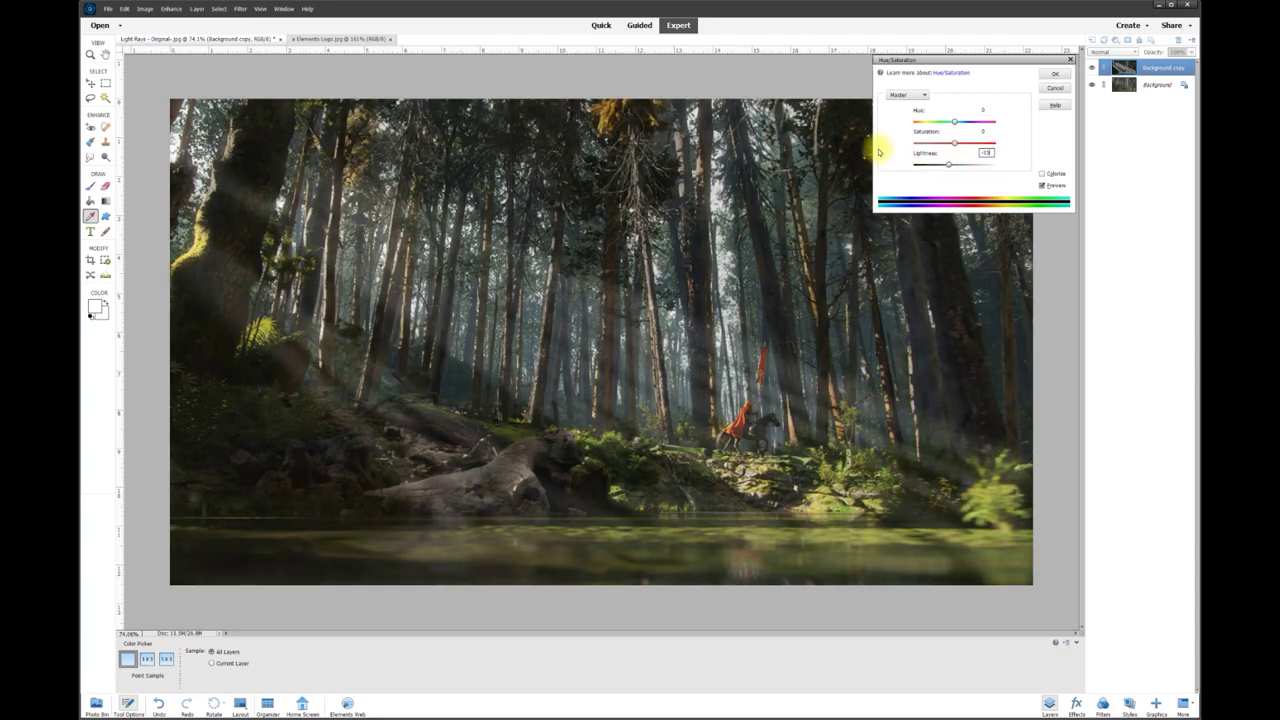
click(1055, 75)
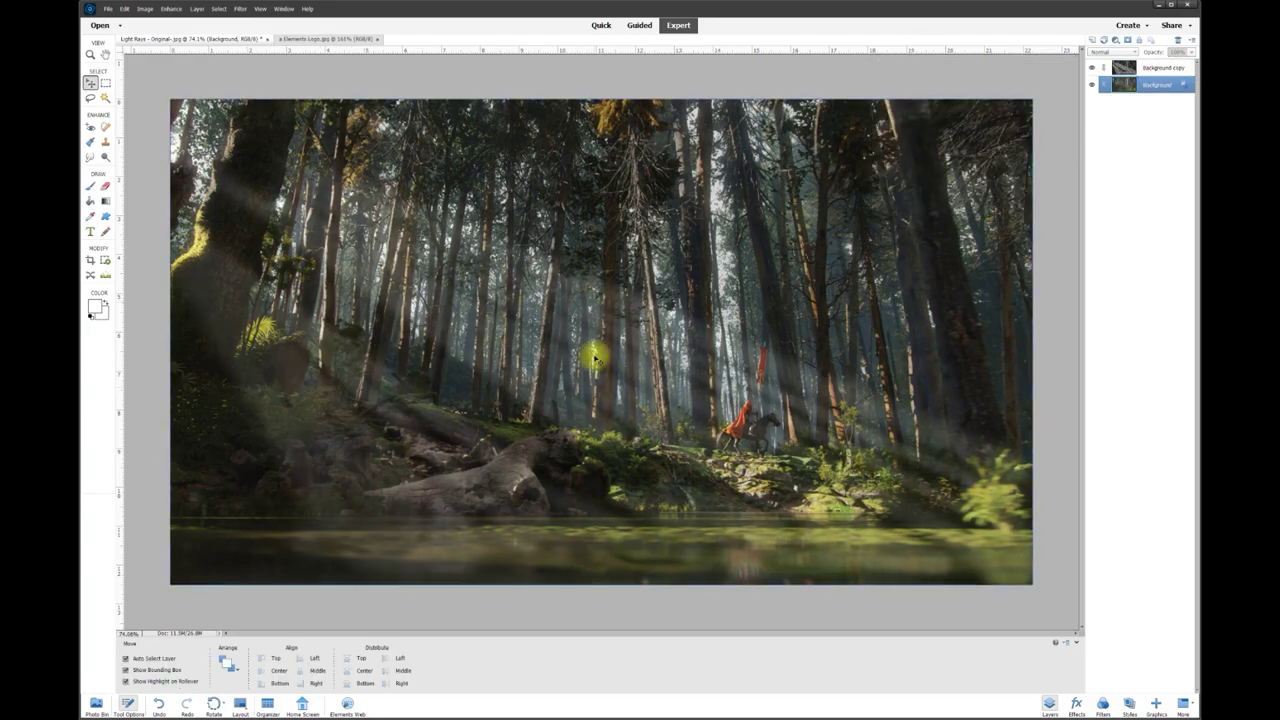